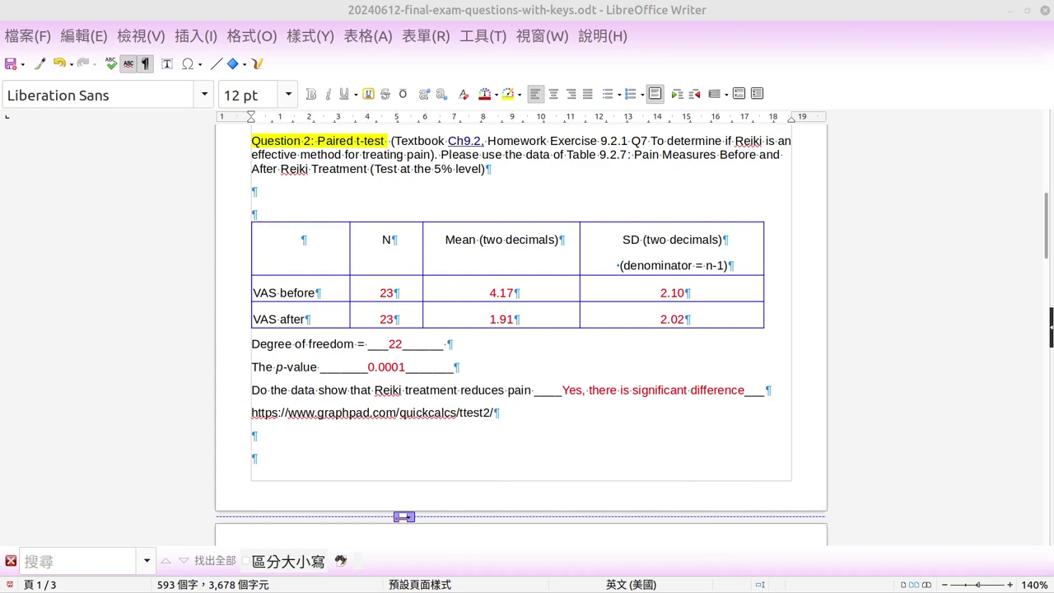
# Step: Bring up Firefox maximized on the One Dollar's blog course page
pyautogui.hotkey('alt', 'Tab')
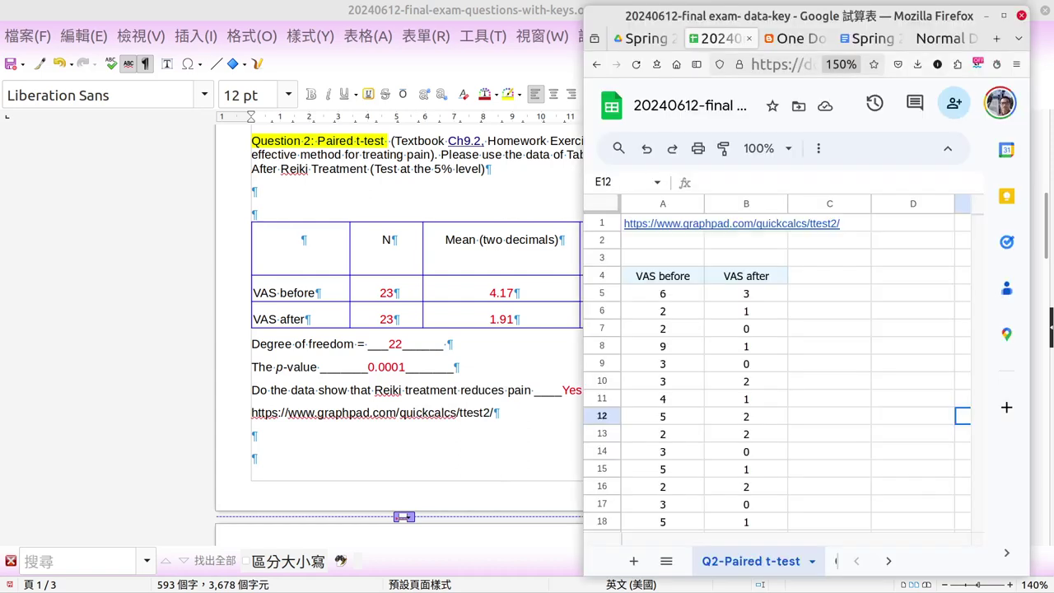
pyautogui.doubleClick(770, 15)
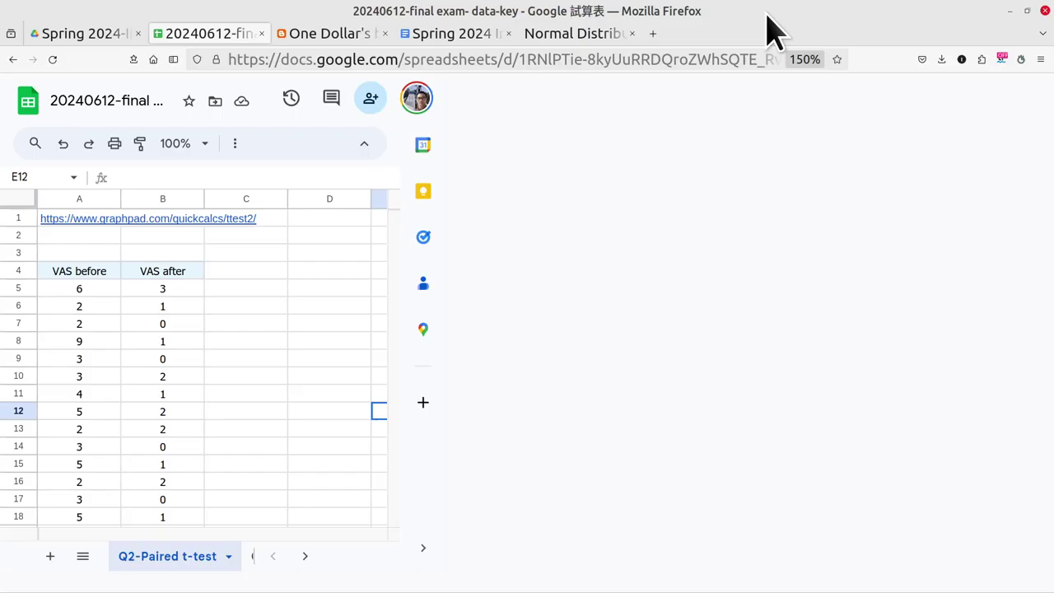
pyautogui.click(332, 46)
# Step: Scroll to the W17 Exam 2 row and highlight the 'Data of questions in the final exam' link
pyautogui.scroll(-1, 541, 483)
pyautogui.scroll(-3, 541, 483)
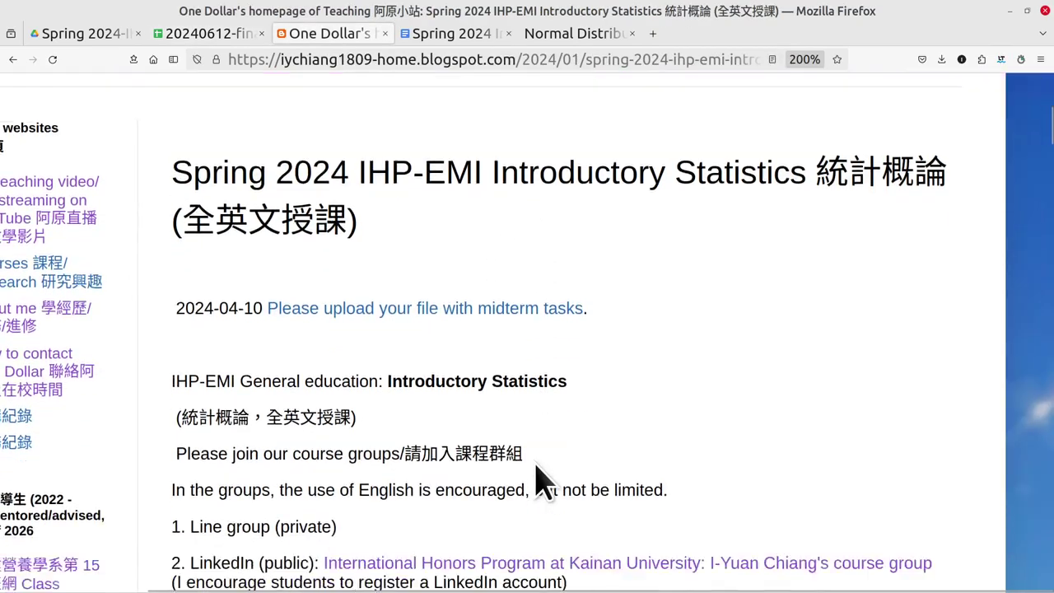
pyautogui.scroll(-3, 541, 483)
pyautogui.scroll(-5, 829, 499)
pyautogui.scroll(-4, 824, 483)
pyautogui.scroll(-4, 895, 499)
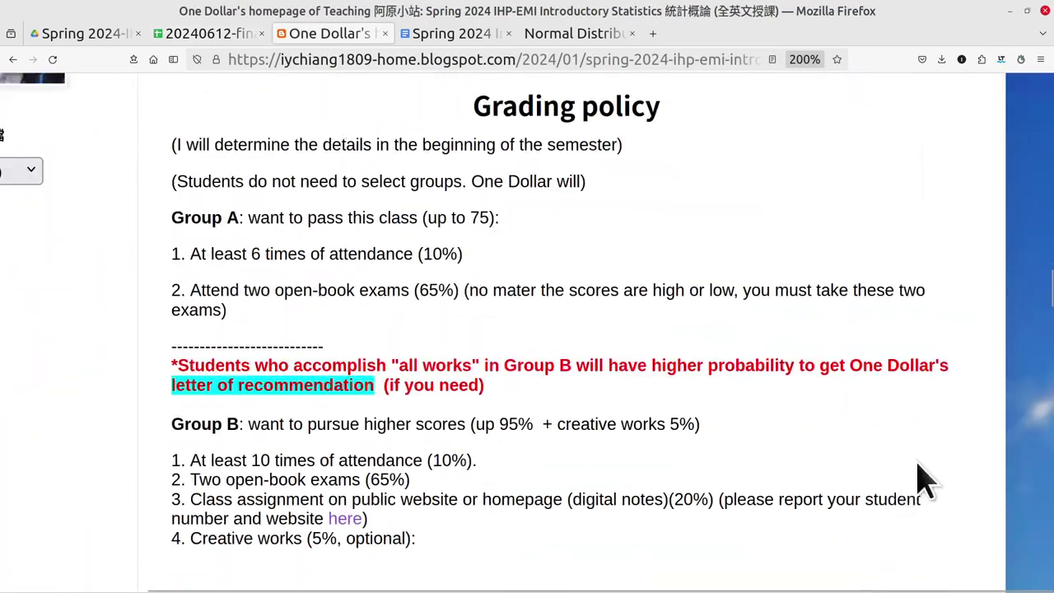
pyautogui.scroll(-5, 922, 477)
pyautogui.scroll(-3, 536, 370)
pyautogui.scroll(-5, 548, 388)
pyautogui.scroll(-4, 539, 396)
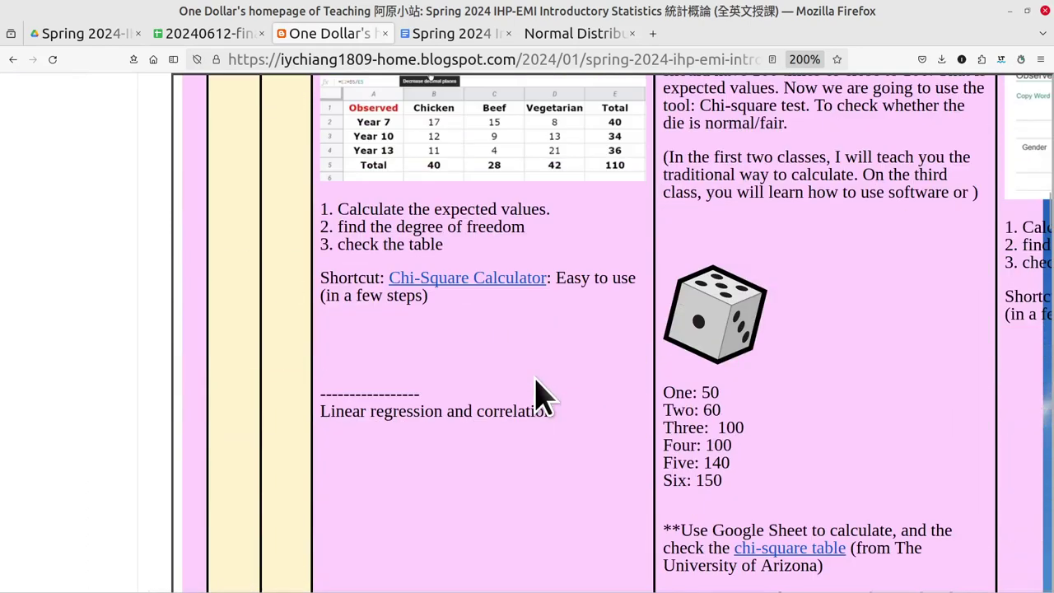
pyautogui.scroll(-5, 537, 395)
pyautogui.scroll(-4, 537, 437)
pyautogui.scroll(-2, 537, 434)
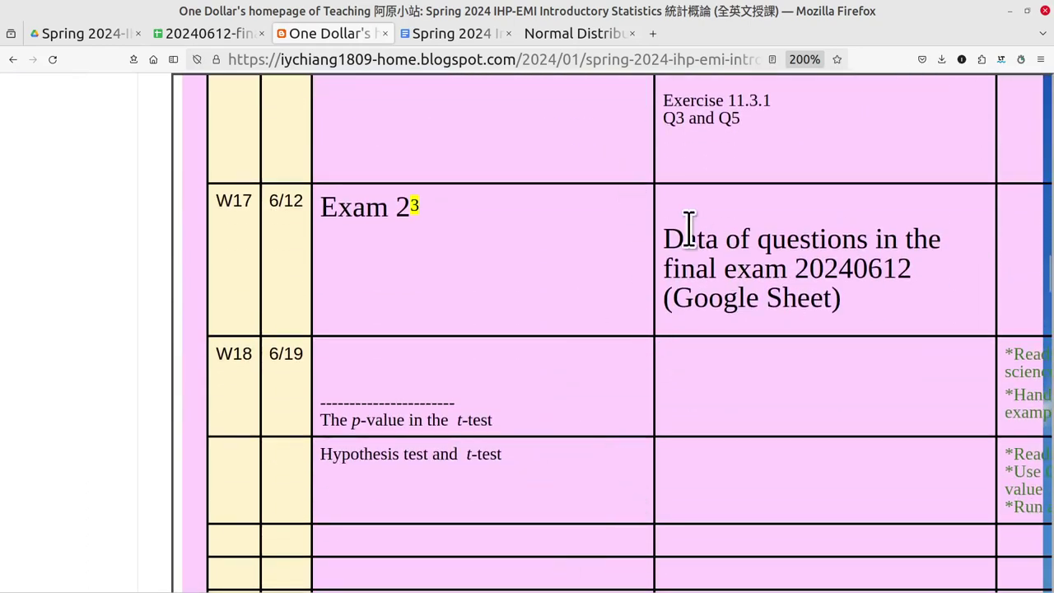
pyautogui.moveTo(664, 239); pyautogui.dragTo(796, 268)
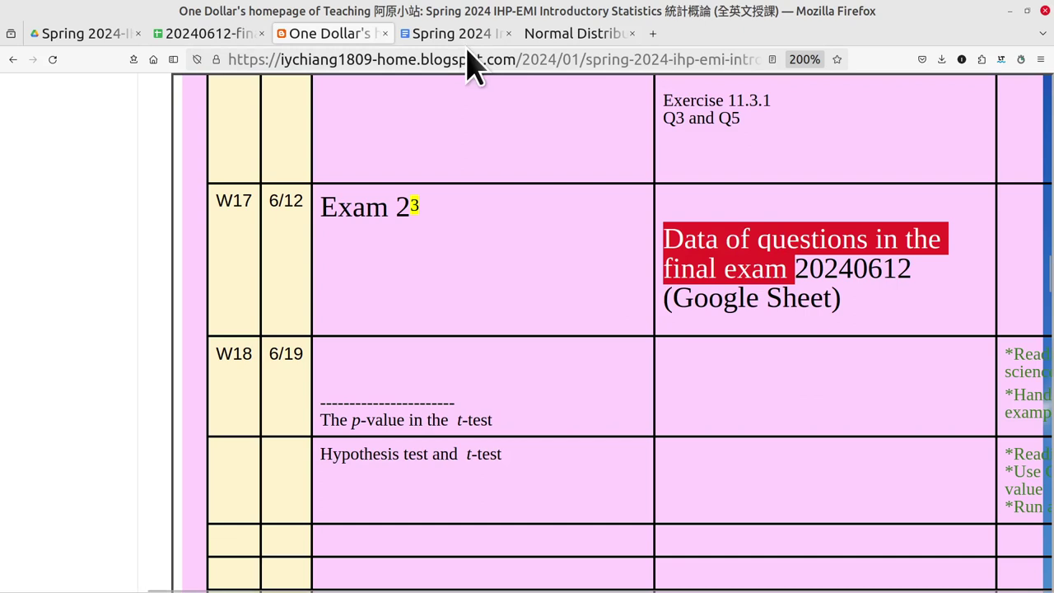
# Step: Switch to the 20240612-final exam Google Sheet showing the Q2-Paired t-test VAS data
pyautogui.click(211, 37)
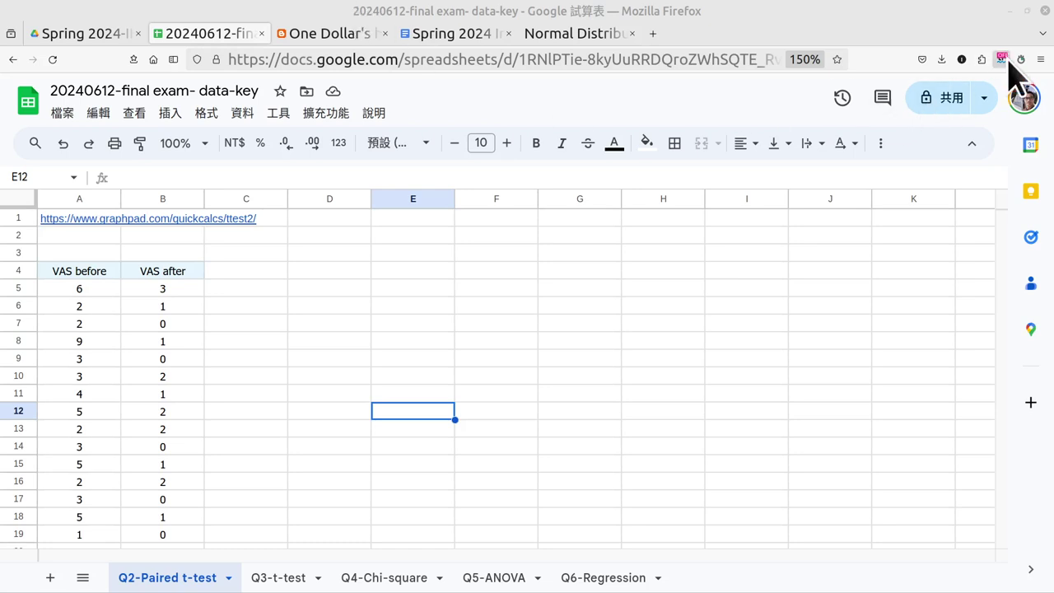
# Step: Place the sheet beside the Writer key and check N 23 and mean 4.17
pyautogui.click(1026, 11)
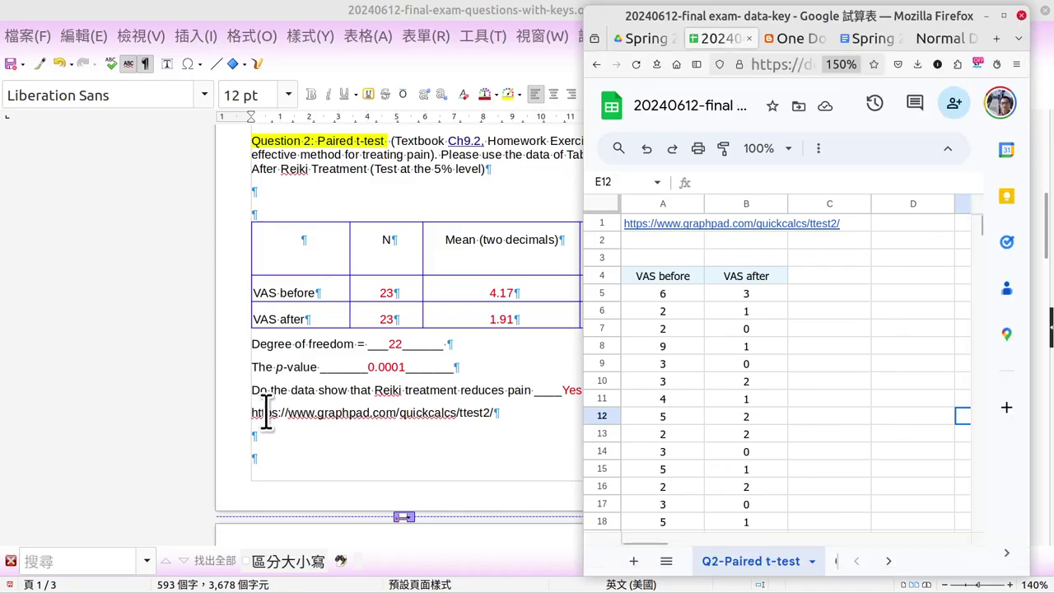
pyautogui.moveTo(522, 17)
pyautogui.mouseDown()
pyautogui.moveTo(324, 38)
pyautogui.moveTo(268, 33)
pyautogui.mouseUp()
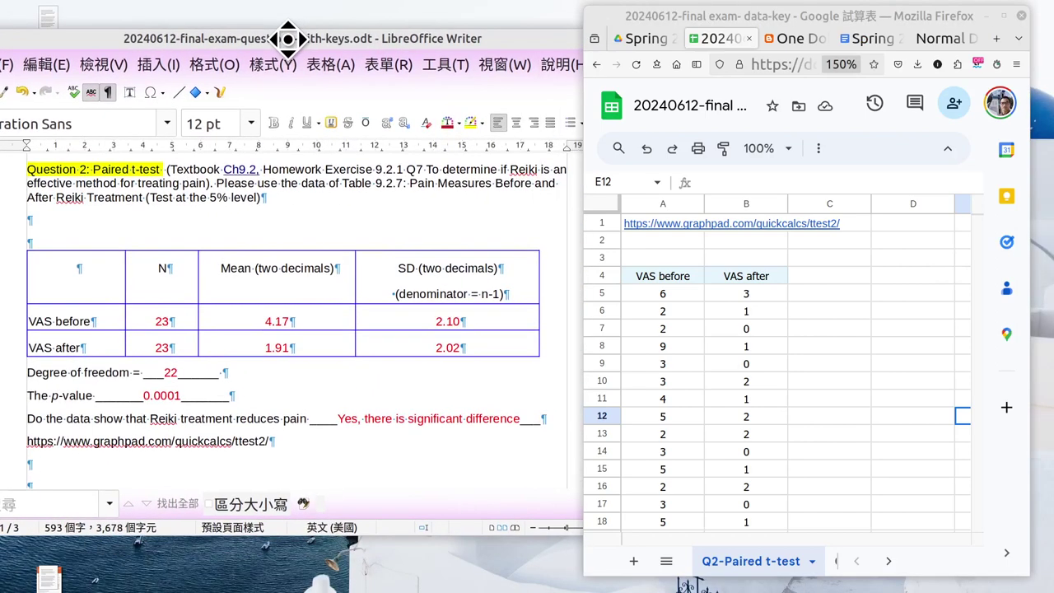
pyautogui.click(147, 320)
pyautogui.doubleClick(279, 321)
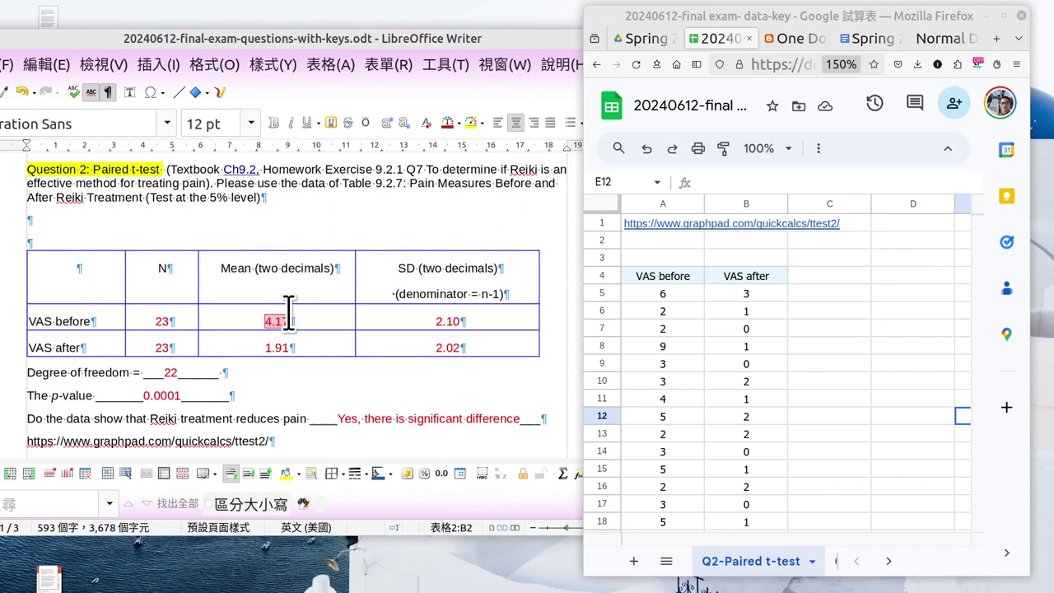
# Step: Scroll the sheet to row 27 and select the GraphPad calculator URL line
pyautogui.scroll(-3, 840, 412)
pyautogui.scroll(-2, 857, 416)
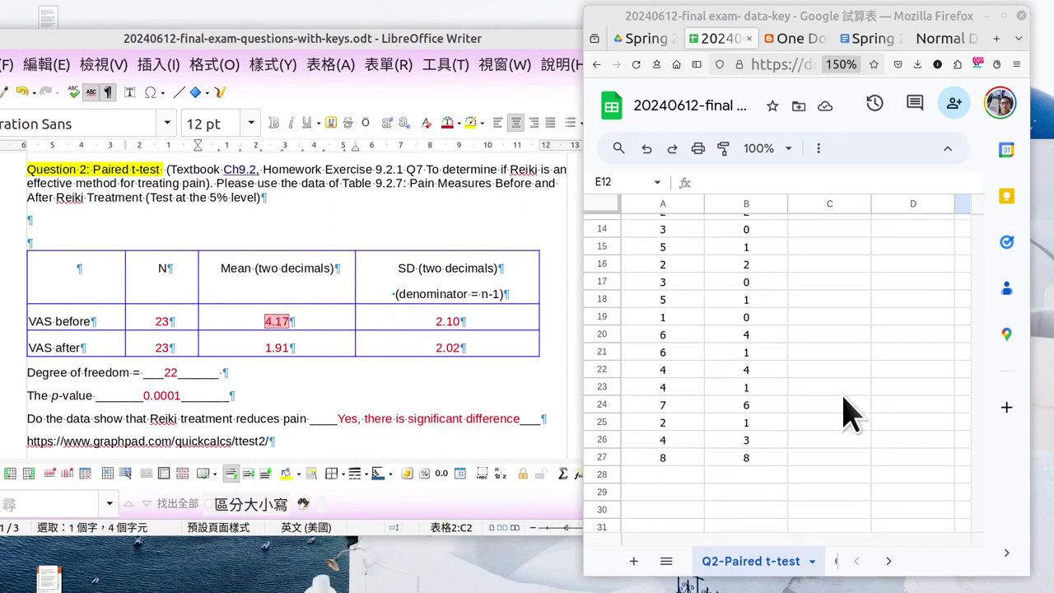
pyautogui.scroll(3, 795, 457)
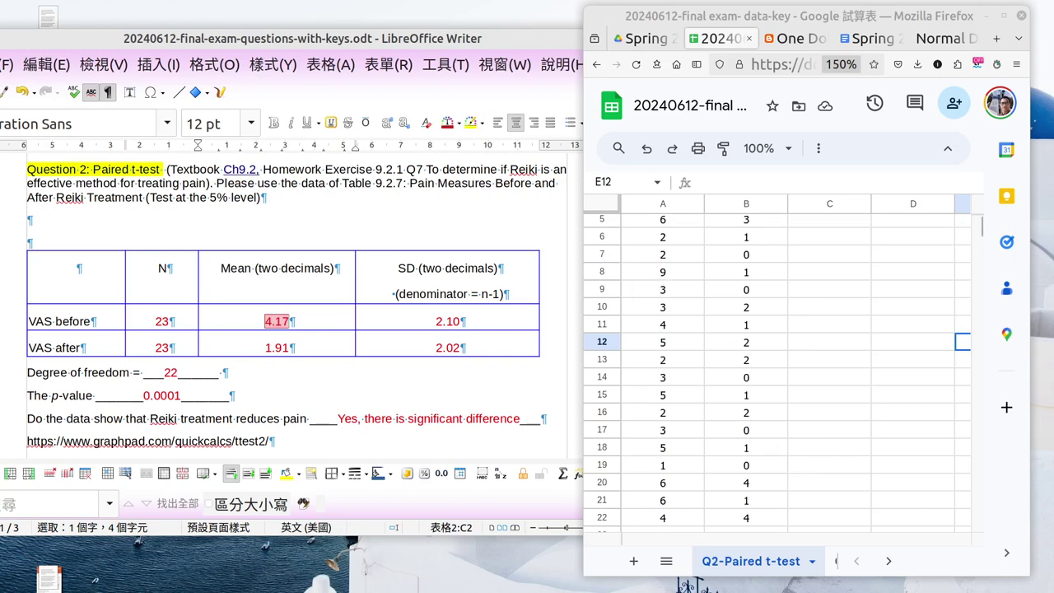
pyautogui.scroll(-3, 230, 400)
pyautogui.moveTo(275, 327); pyautogui.dragTo(25, 327)
pyautogui.hotkey('ctrl', 'c')
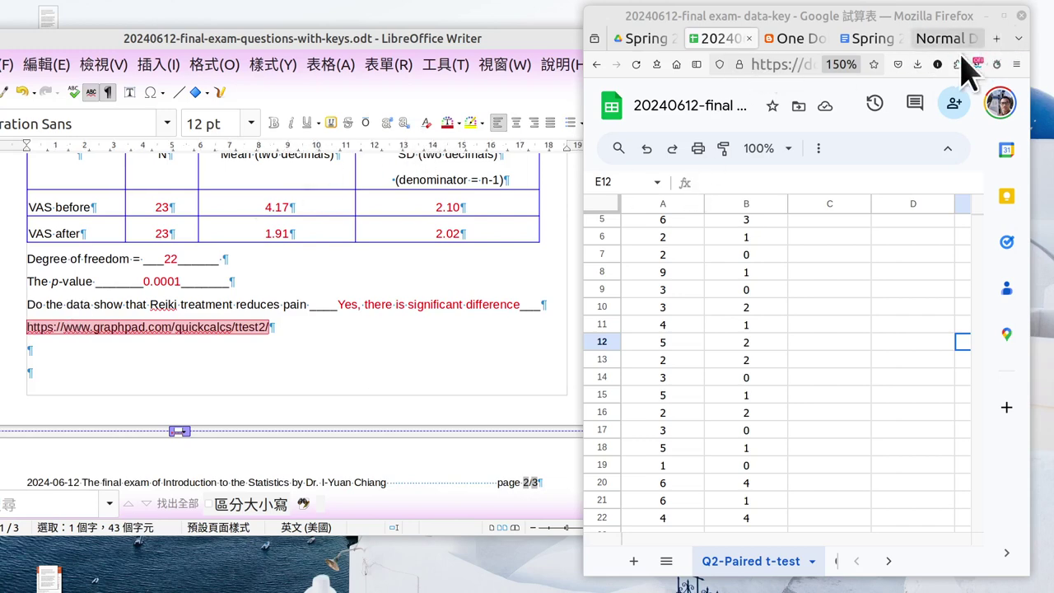
# Step: Load the GraphPad ttest2 calculator from the copied link in a new, full-screen tab
pyautogui.click(996, 38)
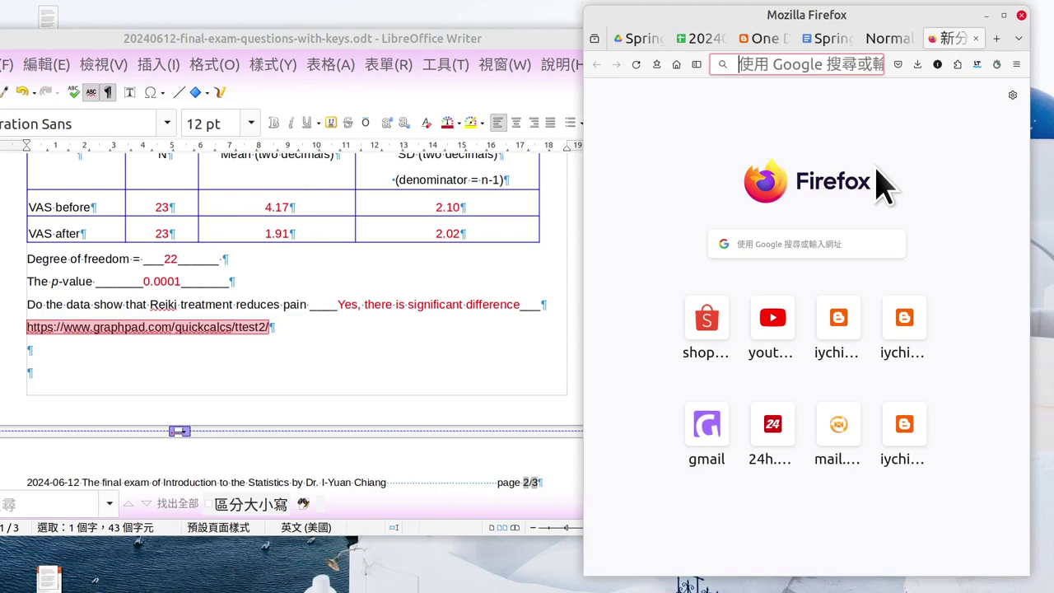
pyautogui.hotkey('ctrl', 'v')
pyautogui.press('Return')
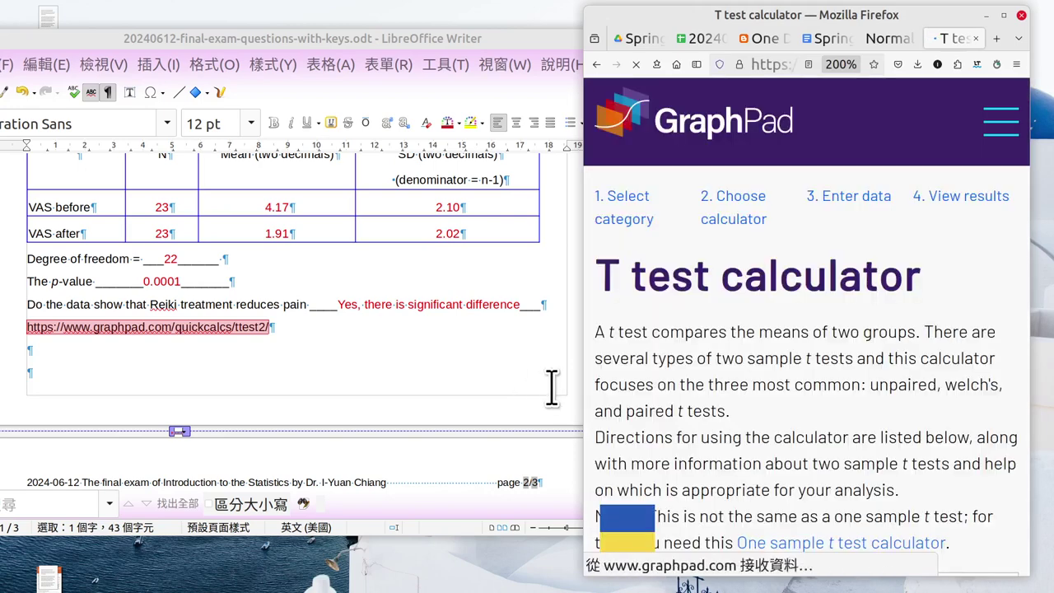
pyautogui.scroll(-3, 875, 412)
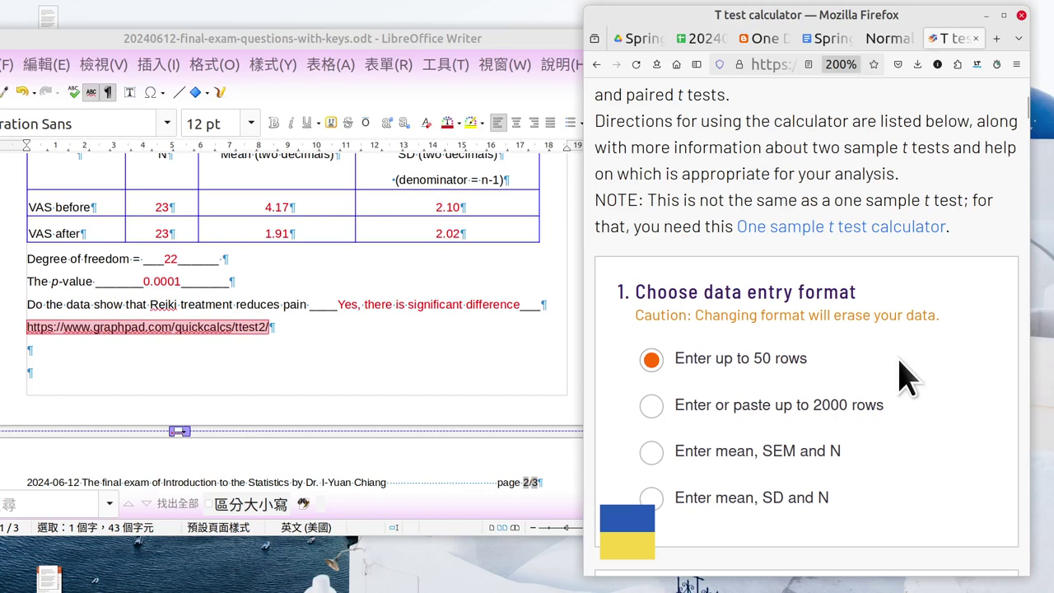
pyautogui.click(1003, 15)
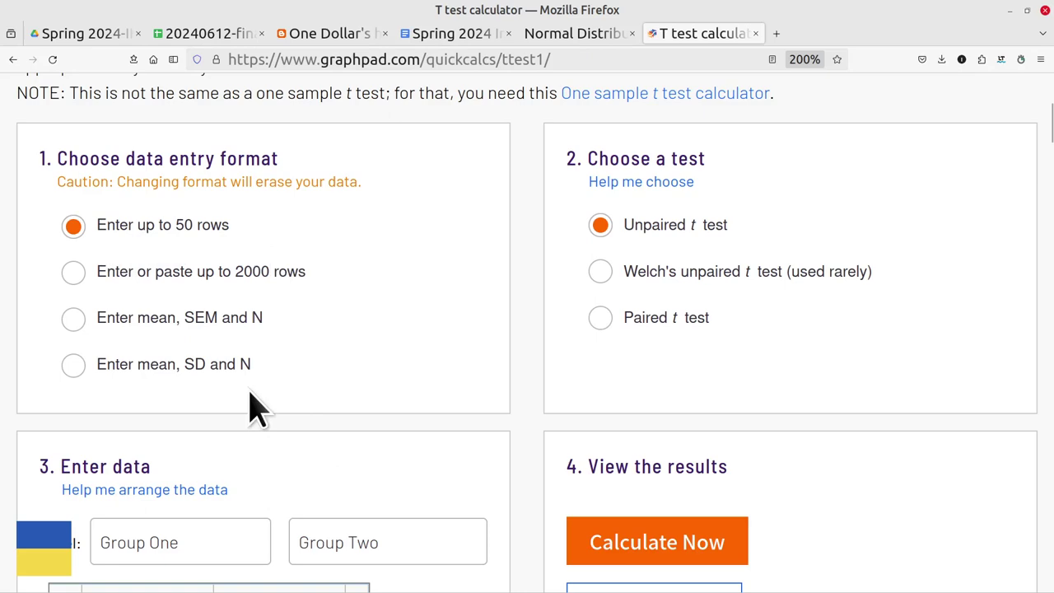
# Step: Choose 'Enter or paste up to 2000 rows' and 'Paired t test'
pyautogui.click(80, 275)
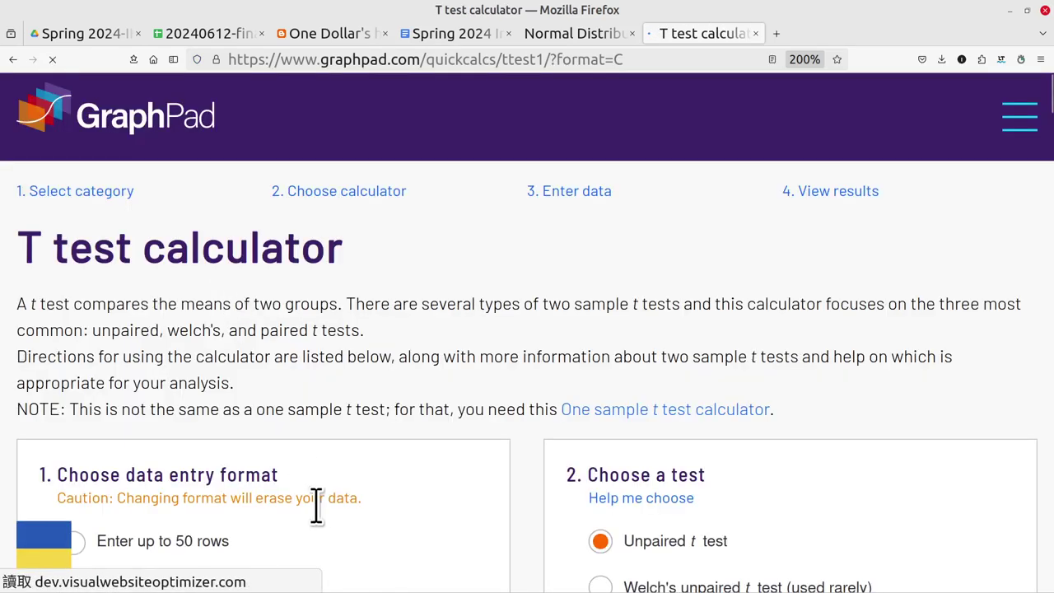
pyautogui.scroll(-4, 321, 507)
pyautogui.scroll(-2, 321, 503)
pyautogui.scroll(2, 515, 393)
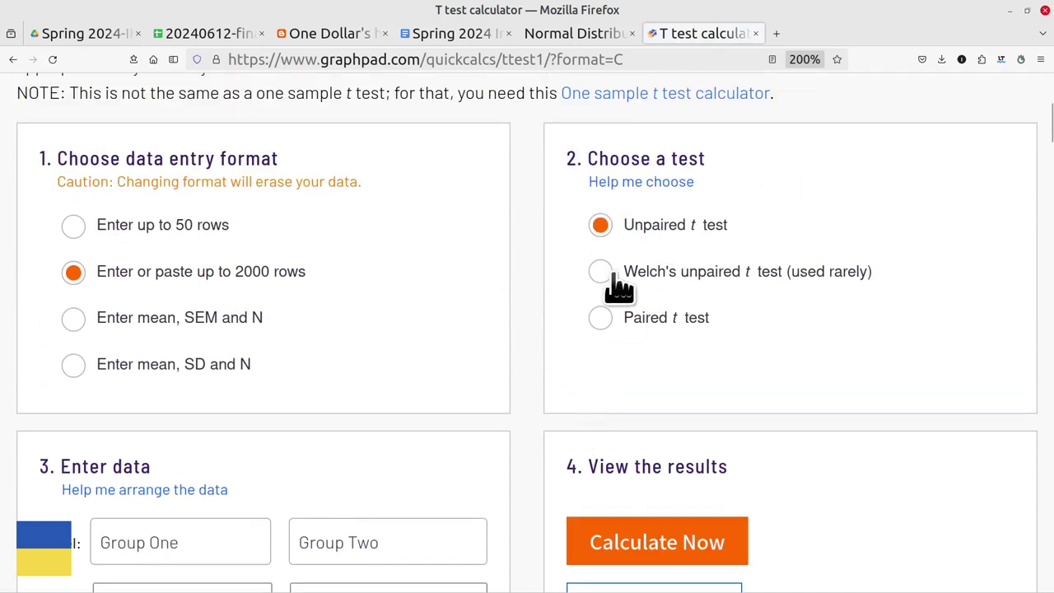
pyautogui.click(600, 319)
pyautogui.scroll(-2, 602, 333)
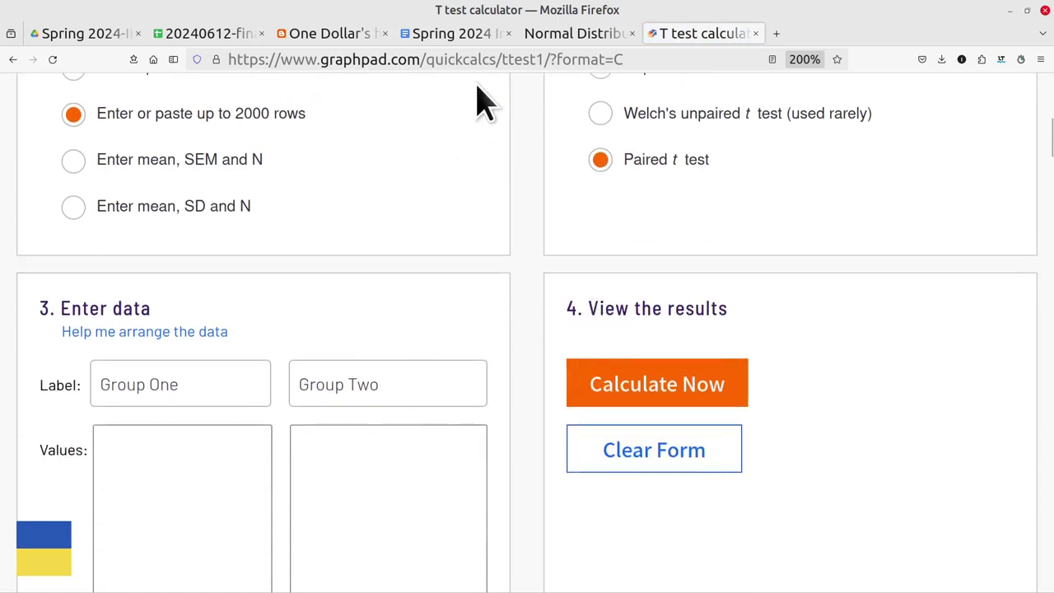
# Step: Label the two calculator groups BEFORE and AFTER, with the window beside the key
pyautogui.click(1026, 11)
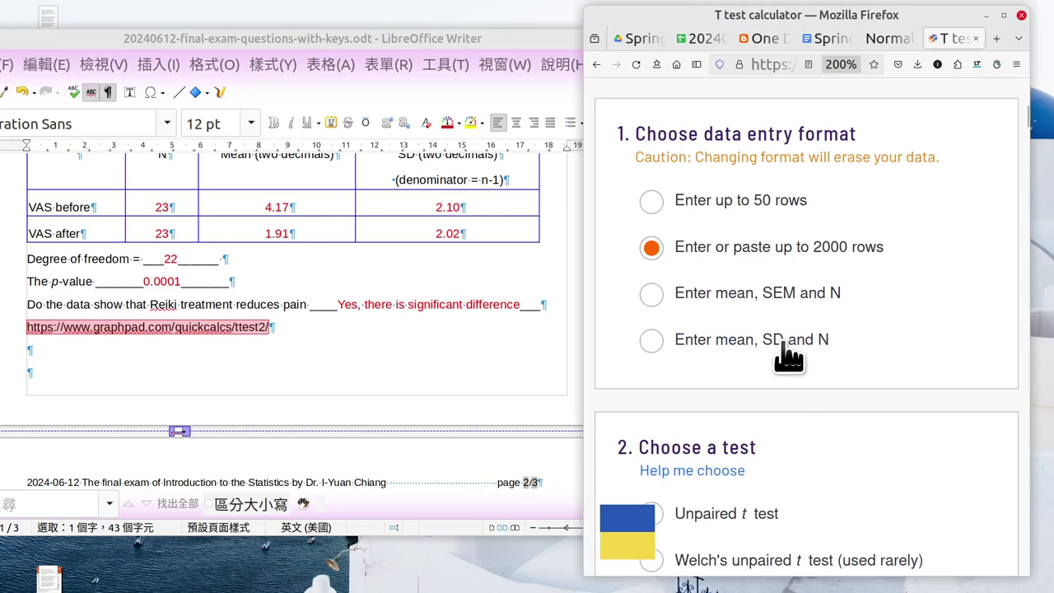
pyautogui.scroll(-4, 659, 486)
pyautogui.scroll(-3, 684, 482)
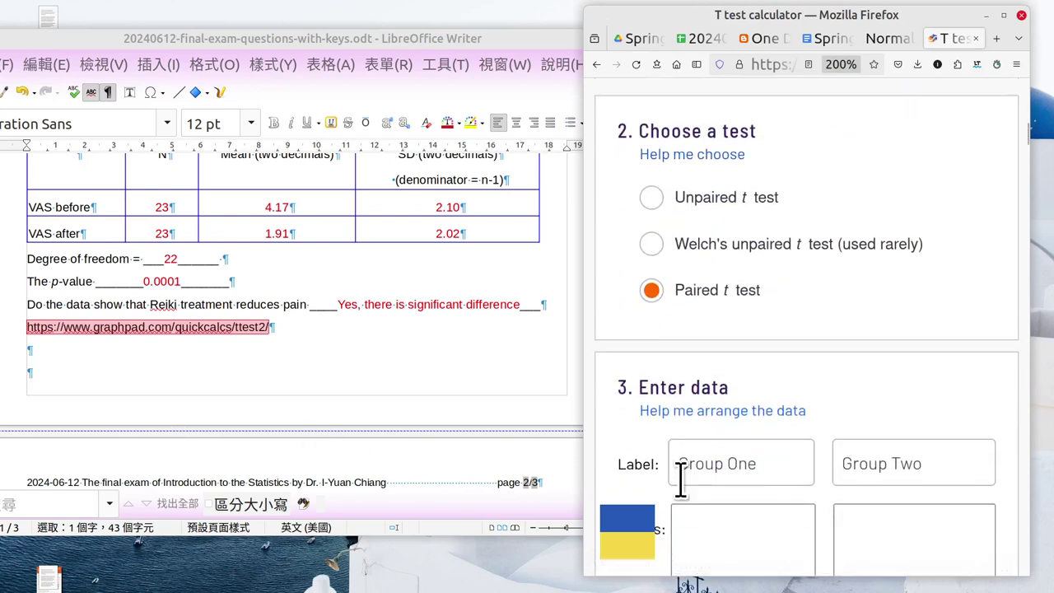
pyautogui.click(720, 305)
pyautogui.write('b')
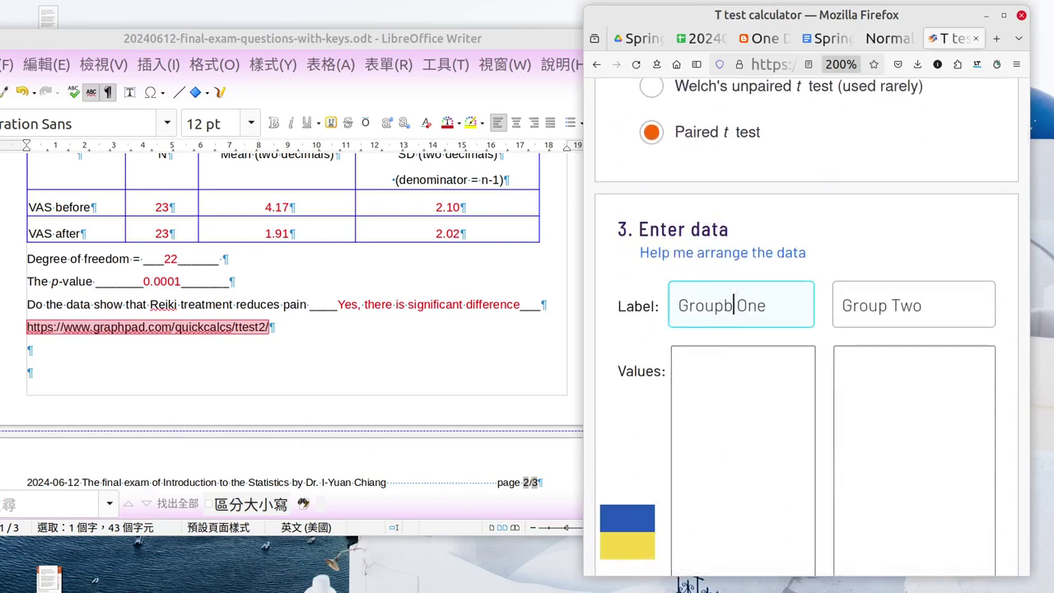
pyautogui.write('for')
pyautogui.write('BE')
pyautogui.hotkey('ctrl', 'a')
pyautogui.press('BackSpace')
pyautogui.write('bEFO')
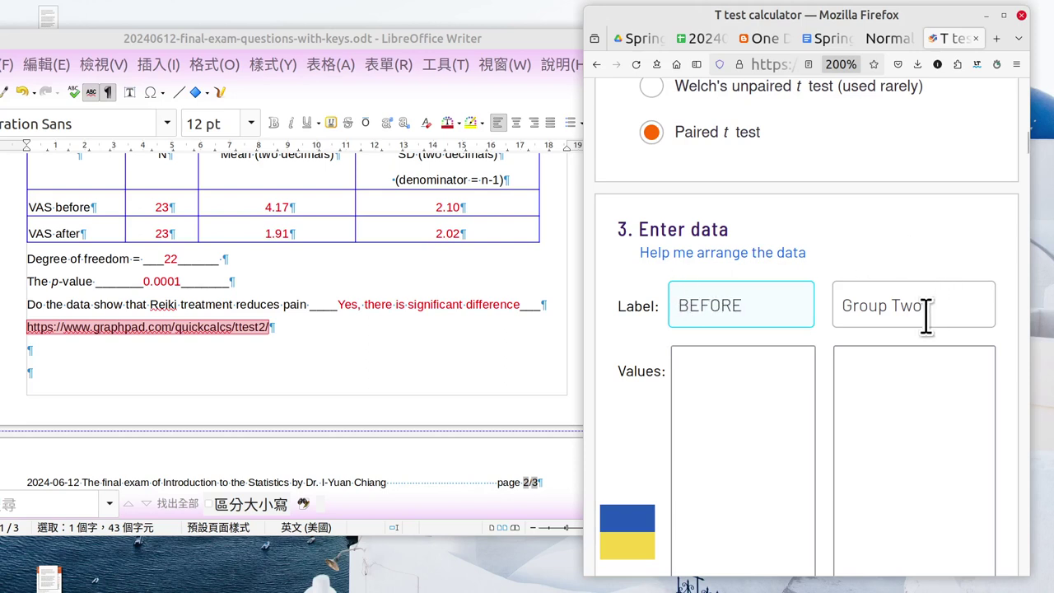
pyautogui.moveTo(926, 313); pyautogui.dragTo(840, 290)
pyautogui.write('a')
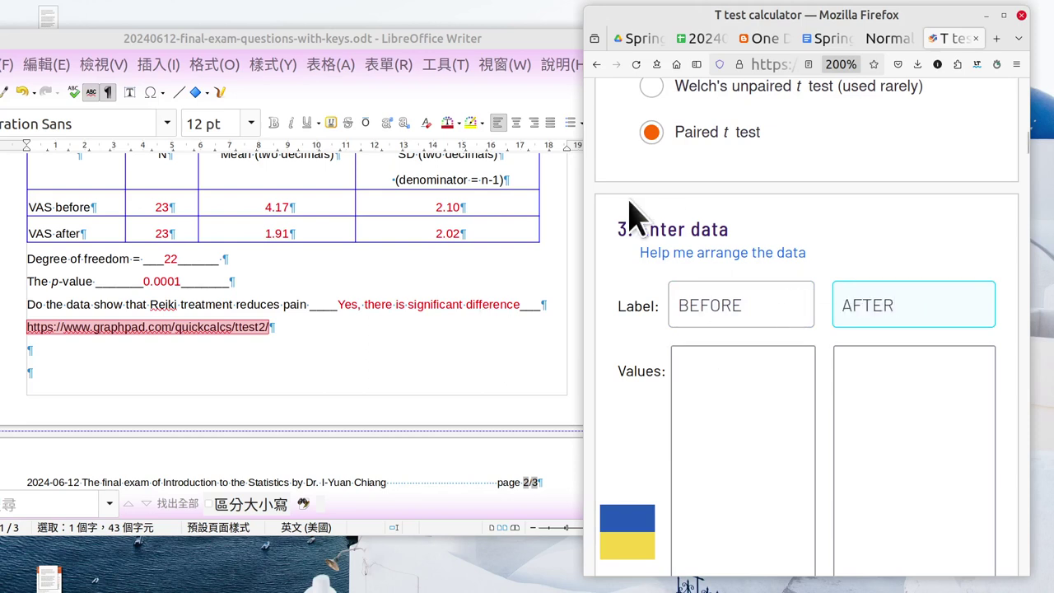
# Step: Copy the VAS before scores from the sheet into the BEFORE values box
pyautogui.click(704, 39)
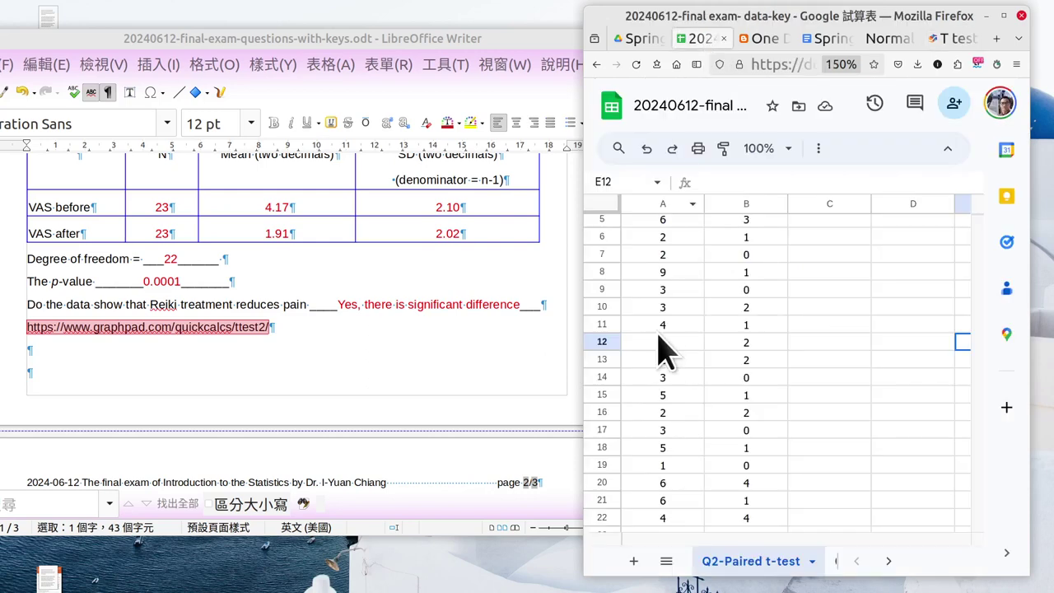
pyautogui.scroll(2, 663, 350)
pyautogui.moveTo(659, 292); pyautogui.dragTo(671, 410)
pyautogui.scroll(-3, 659, 377)
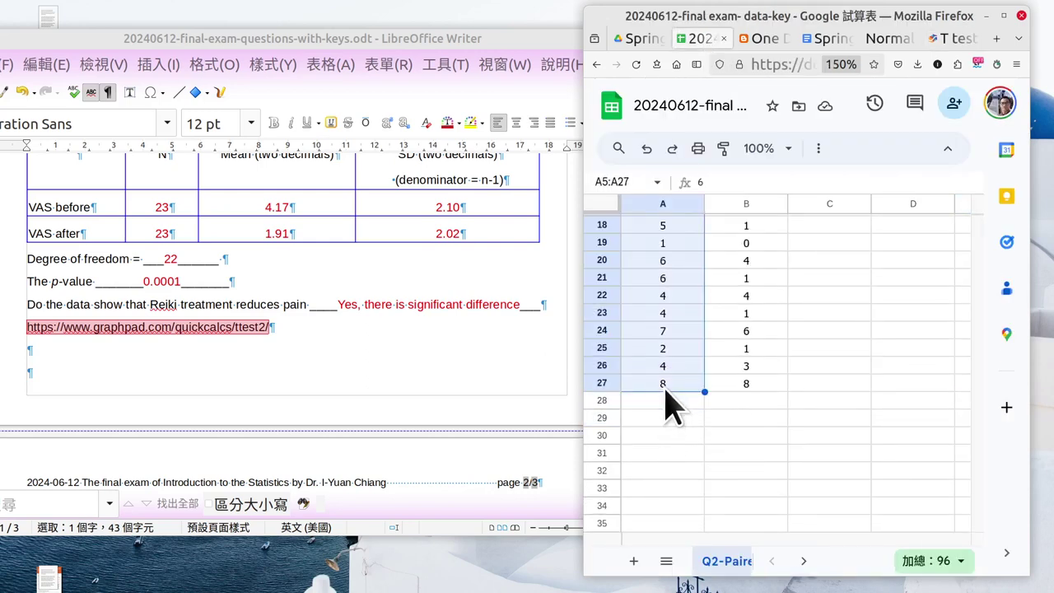
pyautogui.hotkey('ctrl', 'c')
pyautogui.click(949, 39)
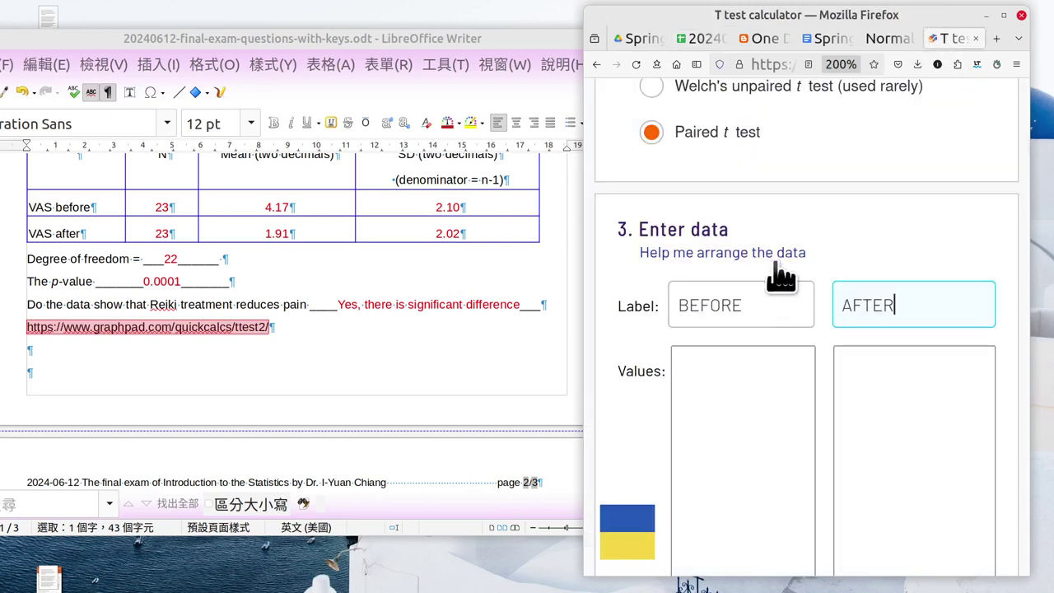
pyautogui.click(755, 370)
pyautogui.hotkey('ctrl', 'v')
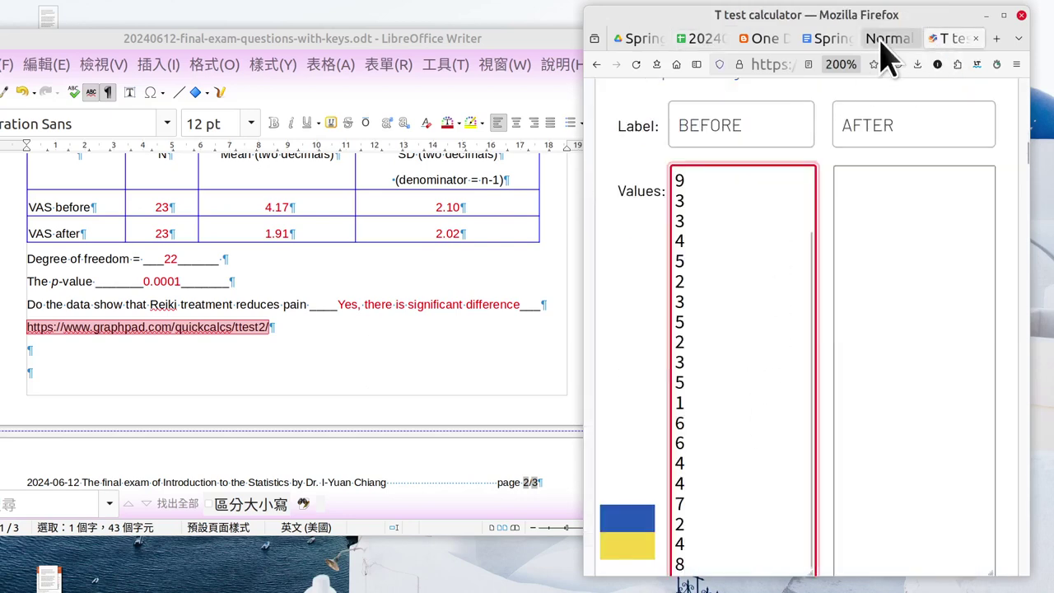
# Step: Close the stray Normal Distribution calculator tab
pyautogui.click(881, 41)
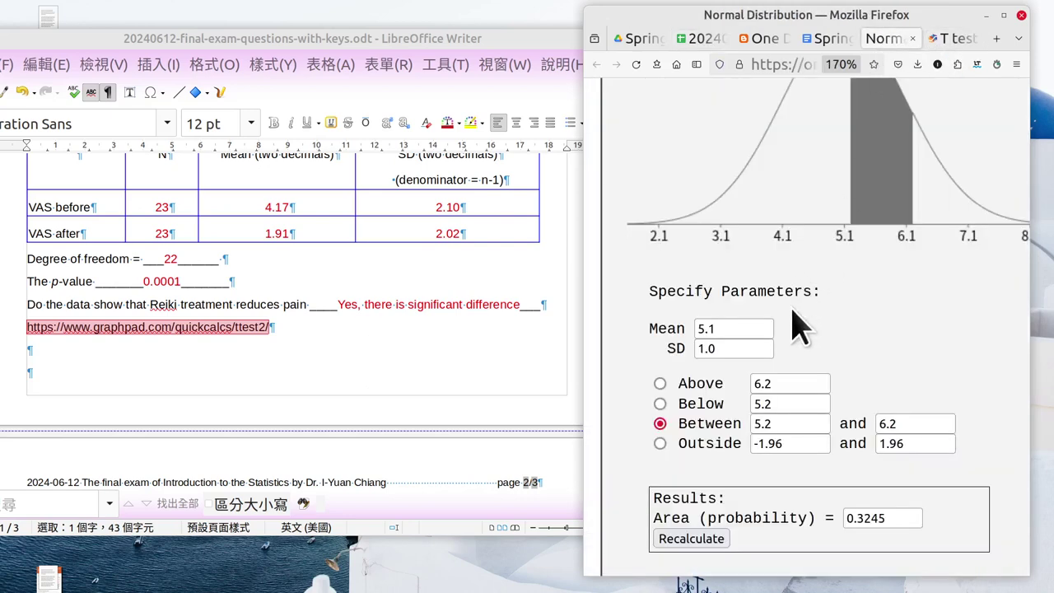
pyautogui.click(913, 39)
pyautogui.click(820, 38)
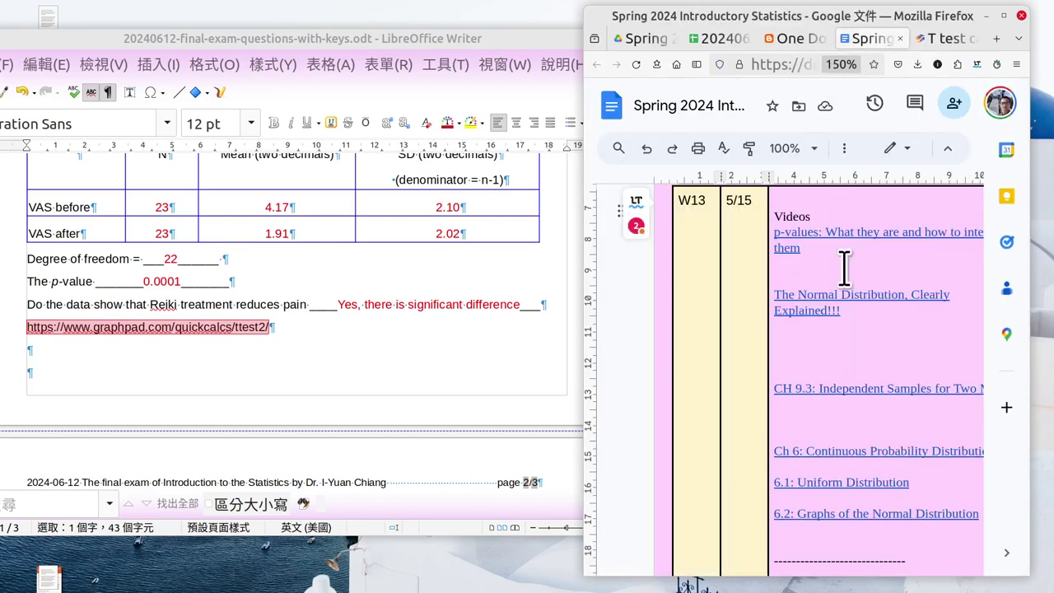
# Step: Copy the VAS after scores (B5:B27) into the AFTER values box
pyautogui.click(735, 42)
pyautogui.moveTo(739, 383); pyautogui.dragTo(741, 312)
pyautogui.scroll(5, 736, 370)
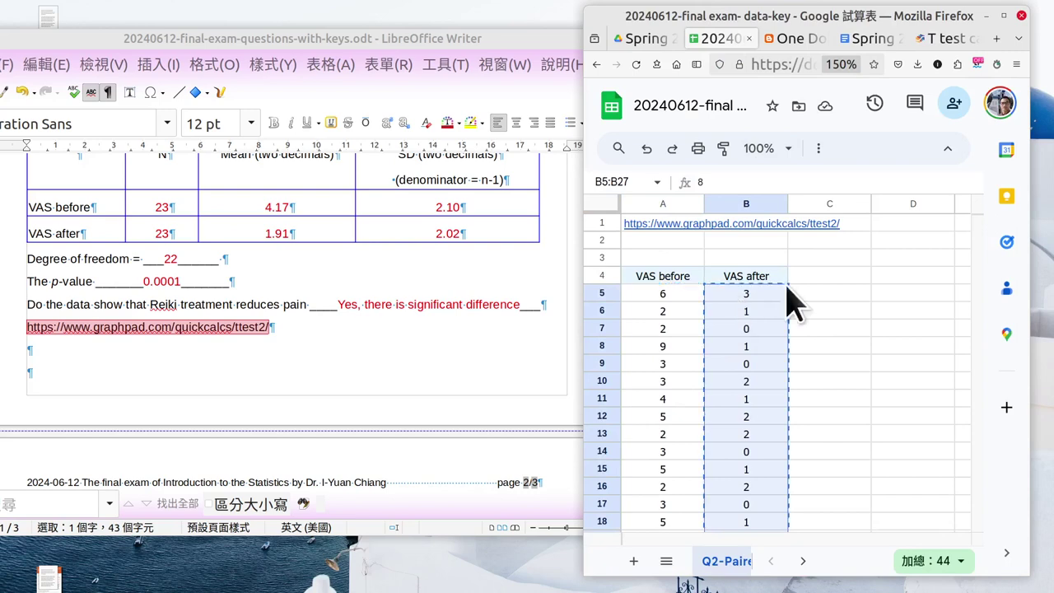
pyautogui.click(947, 39)
pyautogui.click(890, 262)
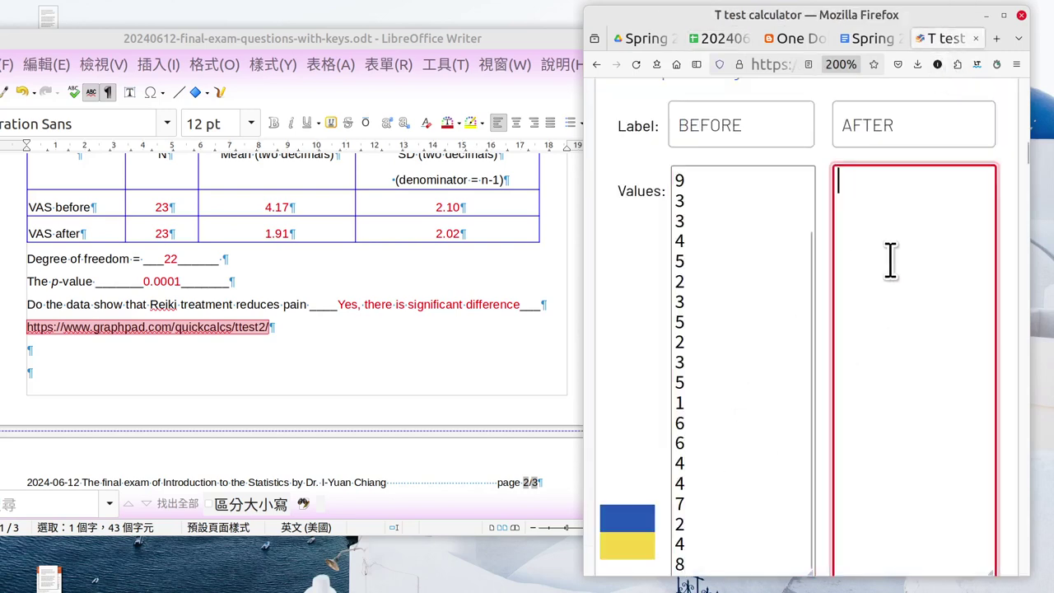
pyautogui.scroll(3, 617, 354)
pyautogui.scroll(2, 777, 506)
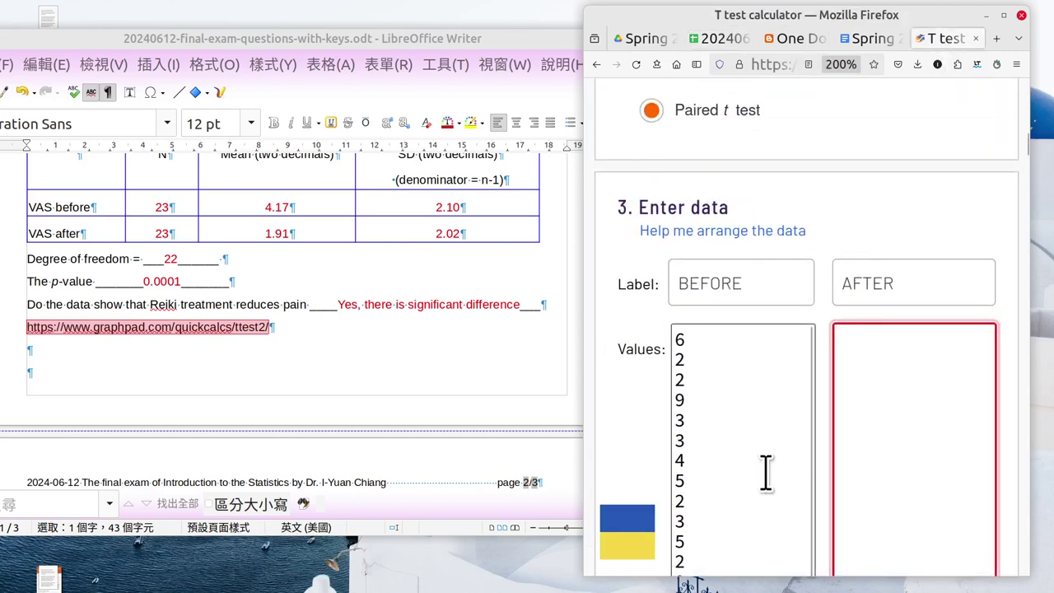
pyautogui.hotkey('ctrl', 'v')
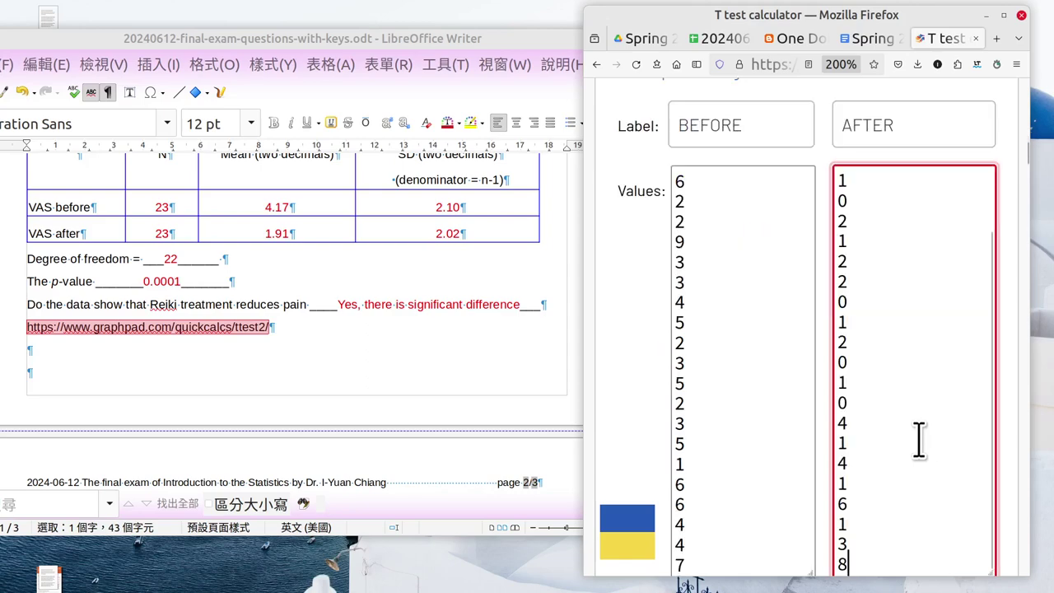
# Step: Maximize the browser and calculate the paired t test: P < 0.0001, t = 5.6706, df 22
pyautogui.click(1003, 15)
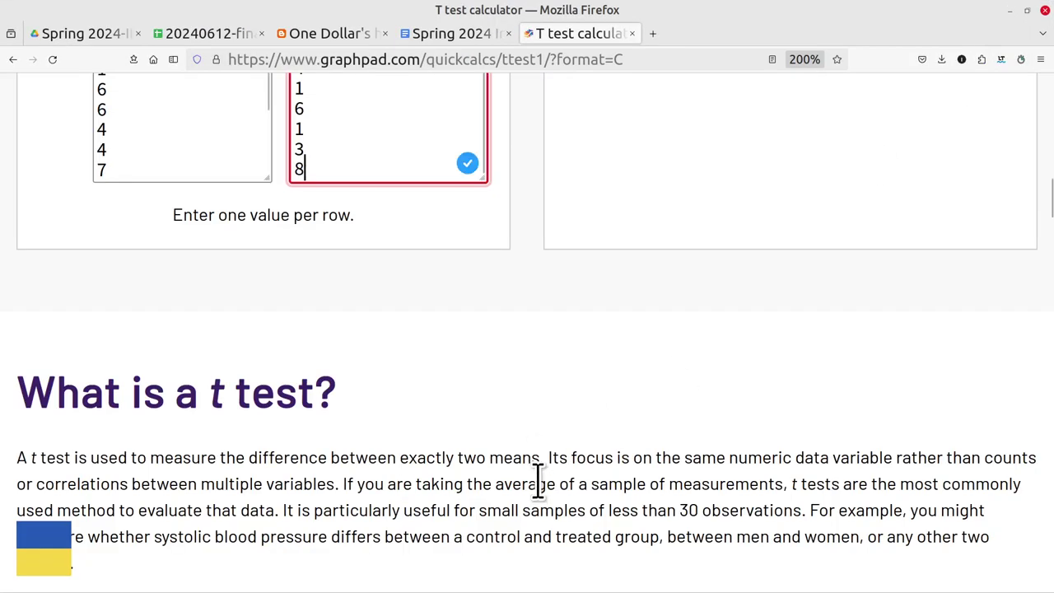
pyautogui.scroll(-1, 476, 453)
pyautogui.scroll(-4, 475, 461)
pyautogui.scroll(-5, 478, 482)
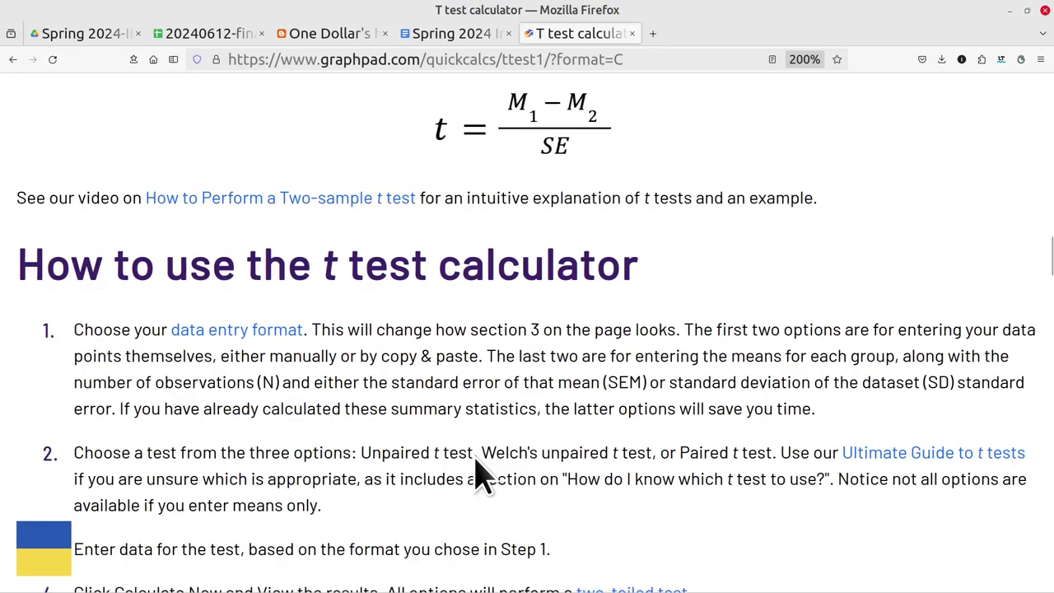
pyautogui.scroll(-10, 483, 475)
pyautogui.scroll(10, 483, 475)
pyautogui.scroll(5, 478, 474)
pyautogui.scroll(5, 478, 470)
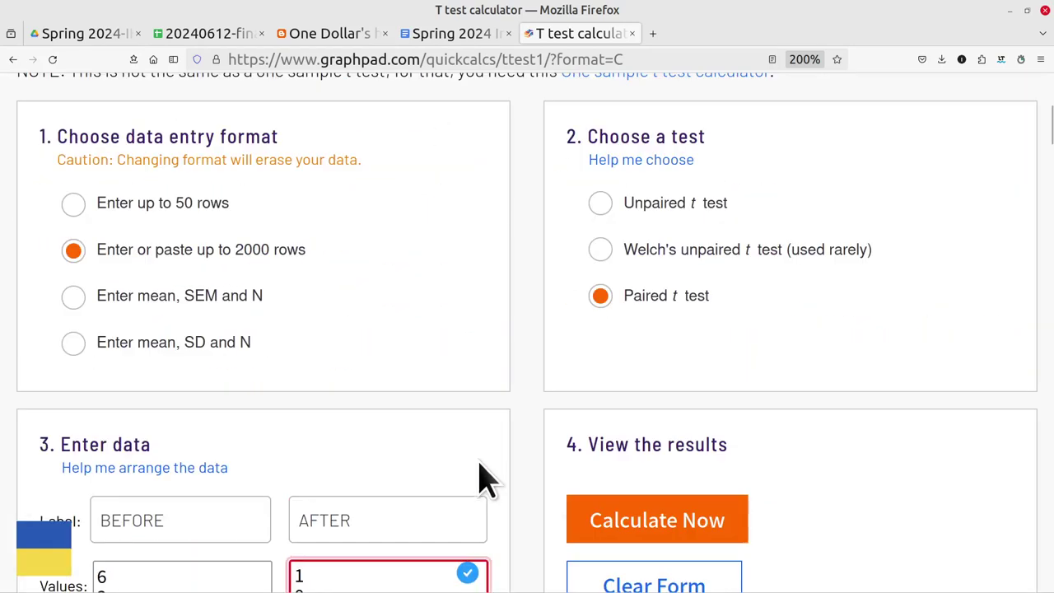
pyautogui.scroll(-2, 906, 452)
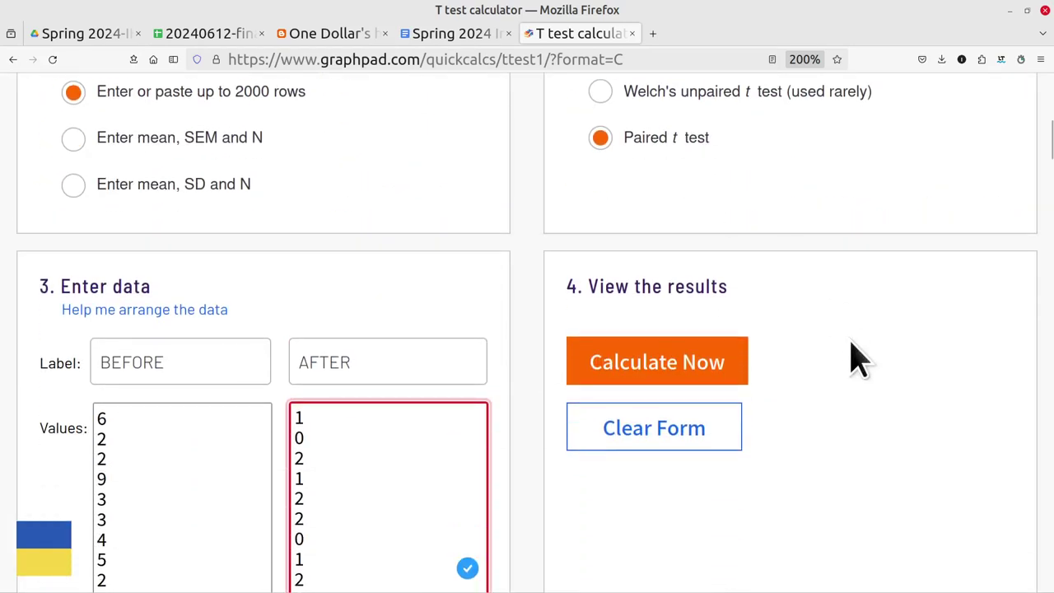
pyautogui.click(693, 378)
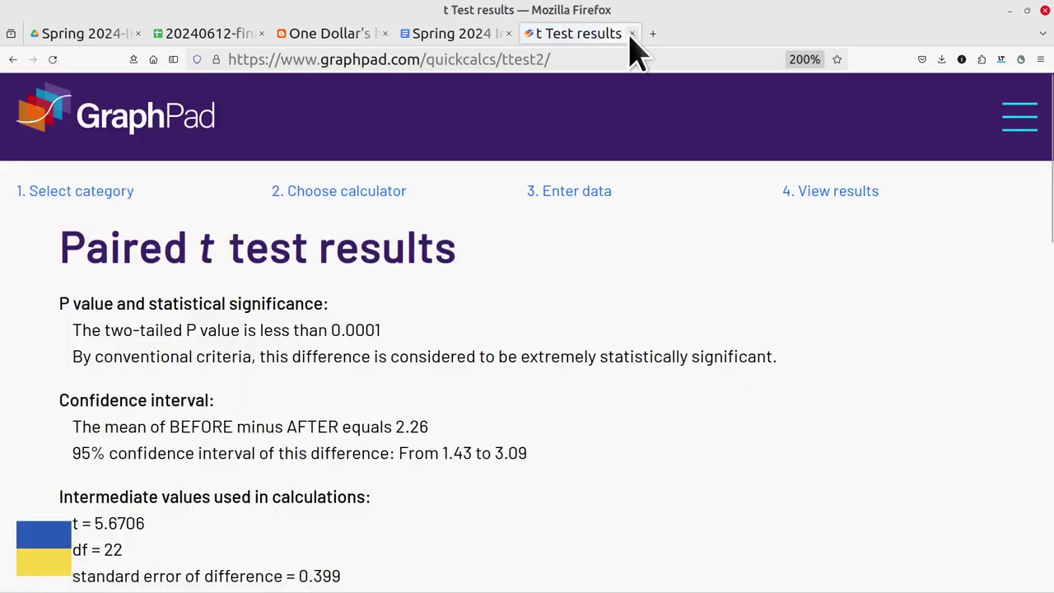
# Step: Match GraphPad's two-tailed P value against the Writer key's 0.0001, then review means and SDs
pyautogui.click(1029, 11)
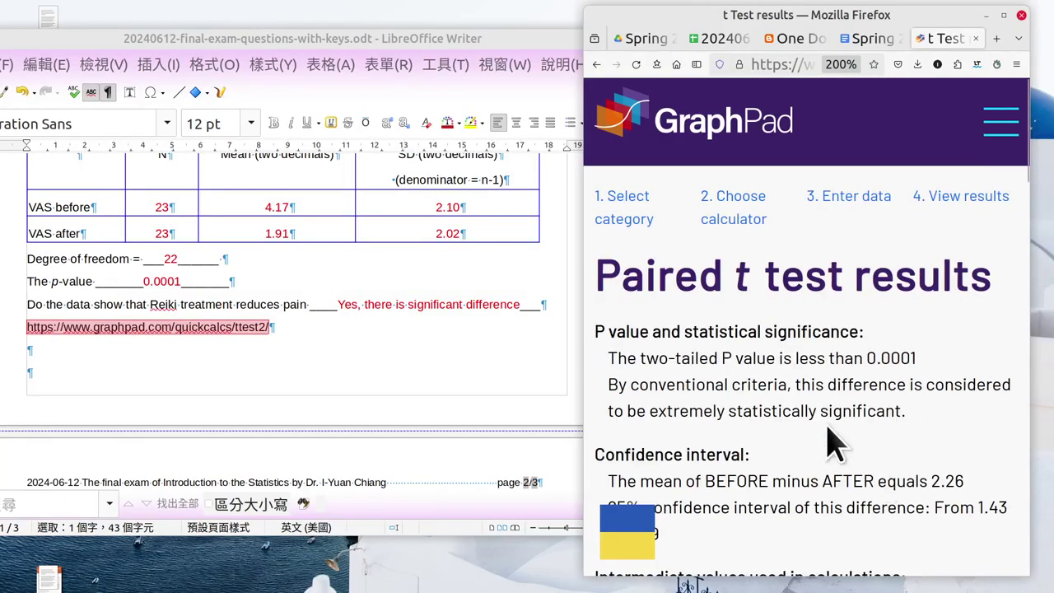
pyautogui.scroll(-2, 826, 446)
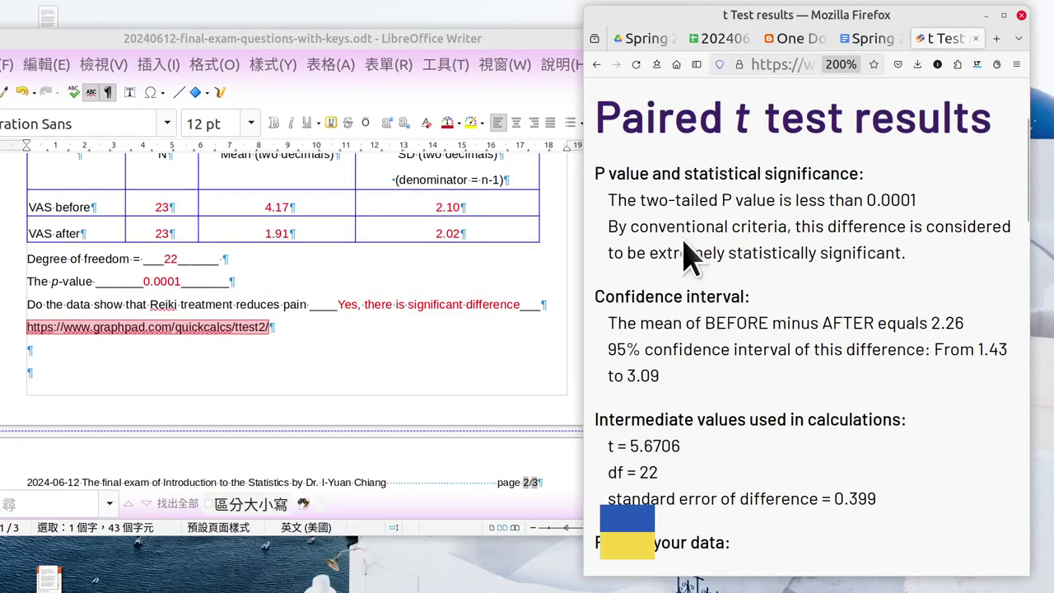
pyautogui.moveTo(641, 200); pyautogui.dragTo(874, 202)
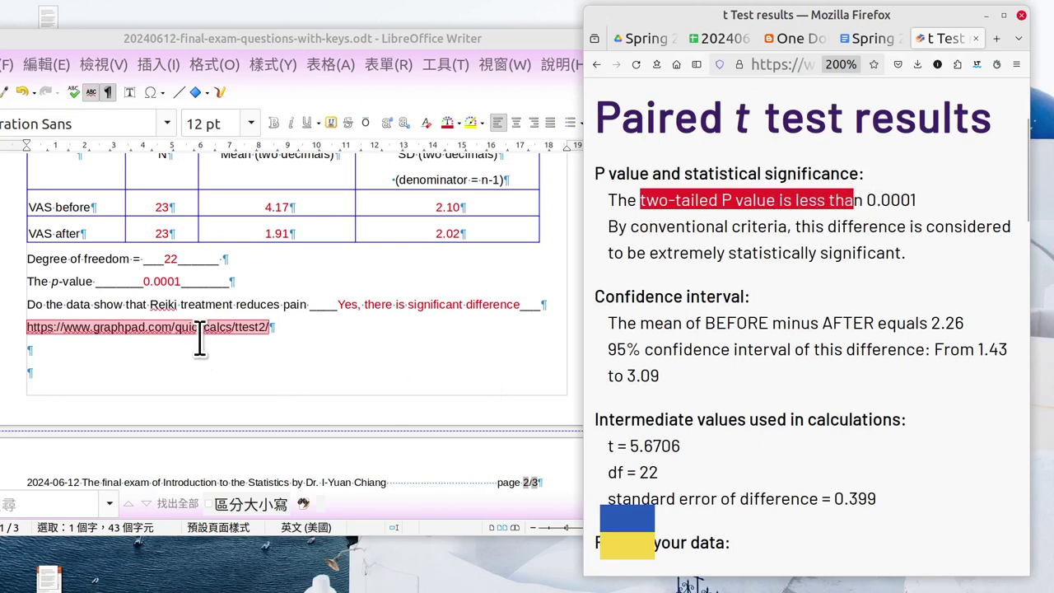
pyautogui.click(184, 274)
pyautogui.moveTo(184, 274); pyautogui.dragTo(140, 280)
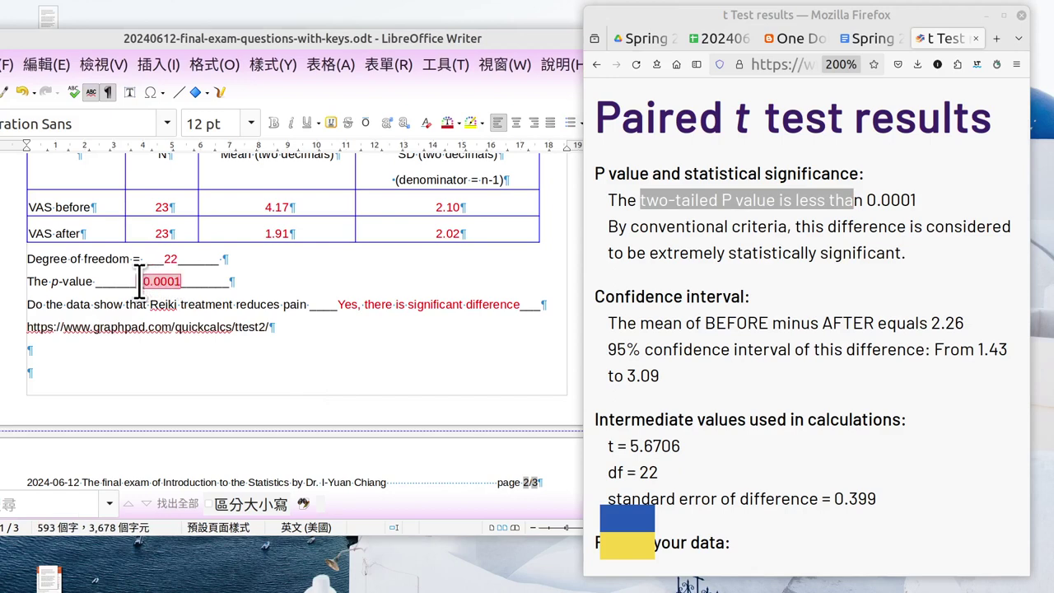
pyautogui.click(707, 288)
pyautogui.scroll(-2, 706, 288)
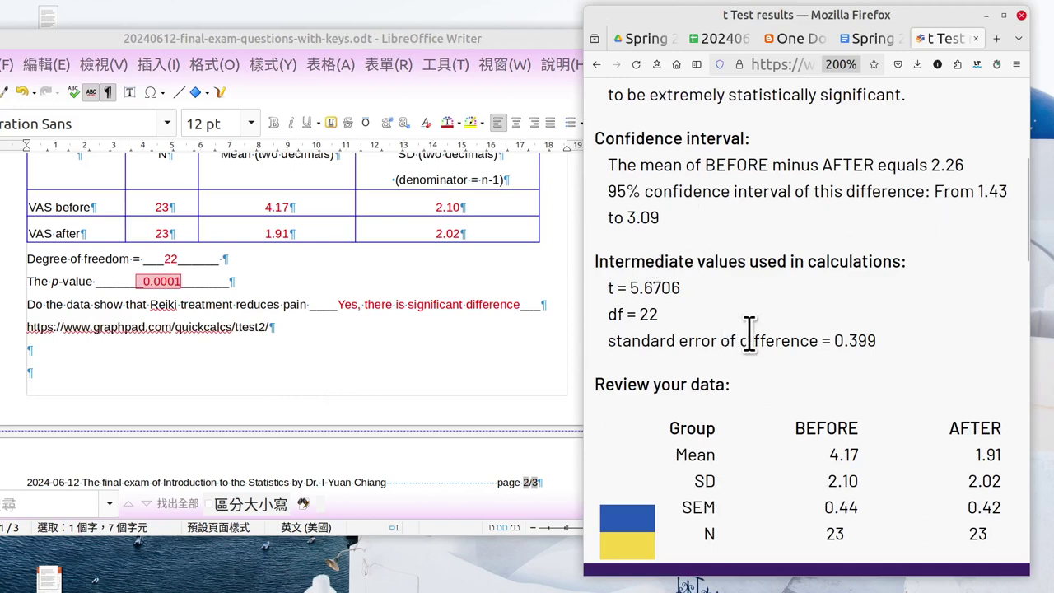
pyautogui.moveTo(608, 315); pyautogui.dragTo(660, 313)
pyautogui.doubleClick(169, 259)
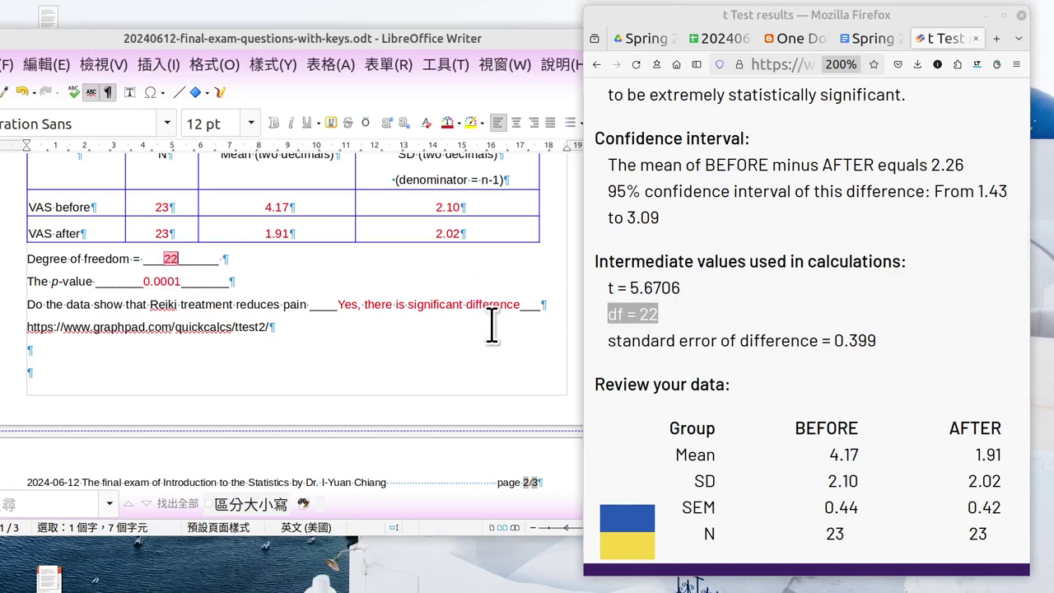
pyautogui.scroll(-2, 774, 491)
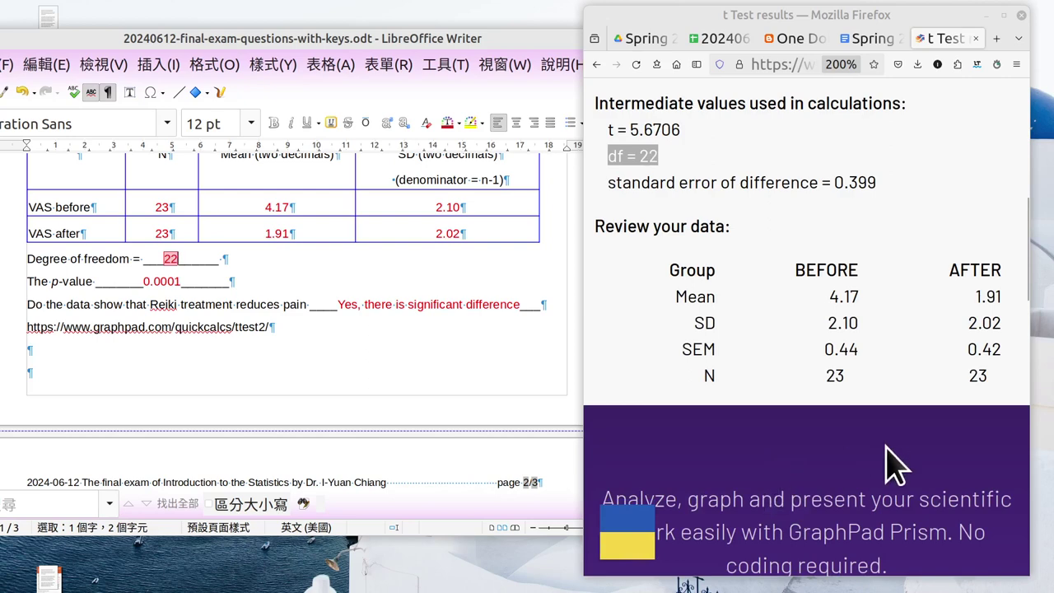
pyautogui.moveTo(796, 268); pyautogui.dragTo(856, 263)
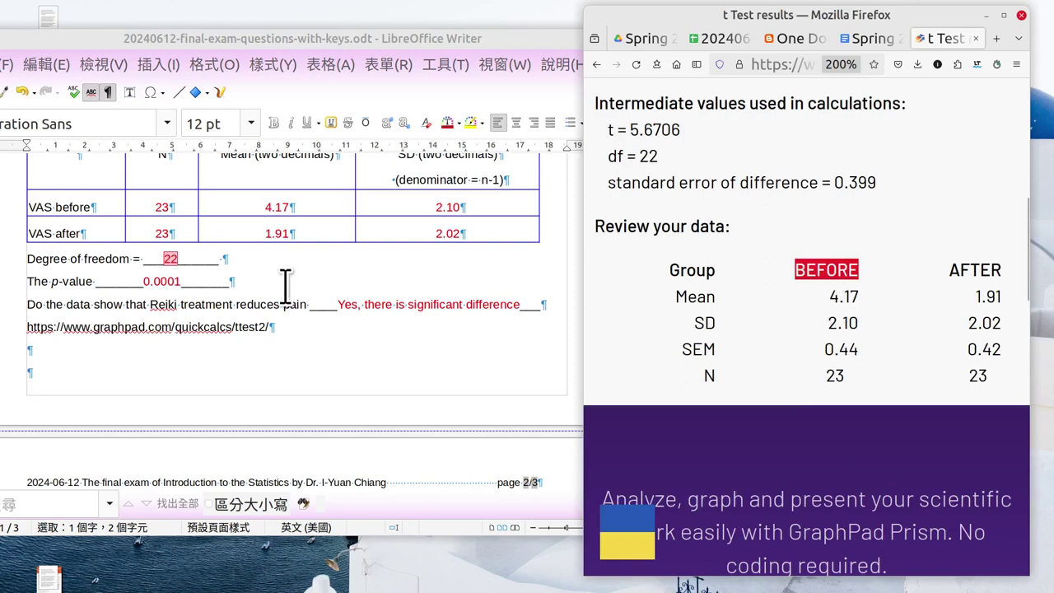
pyautogui.scroll(1, 283, 268)
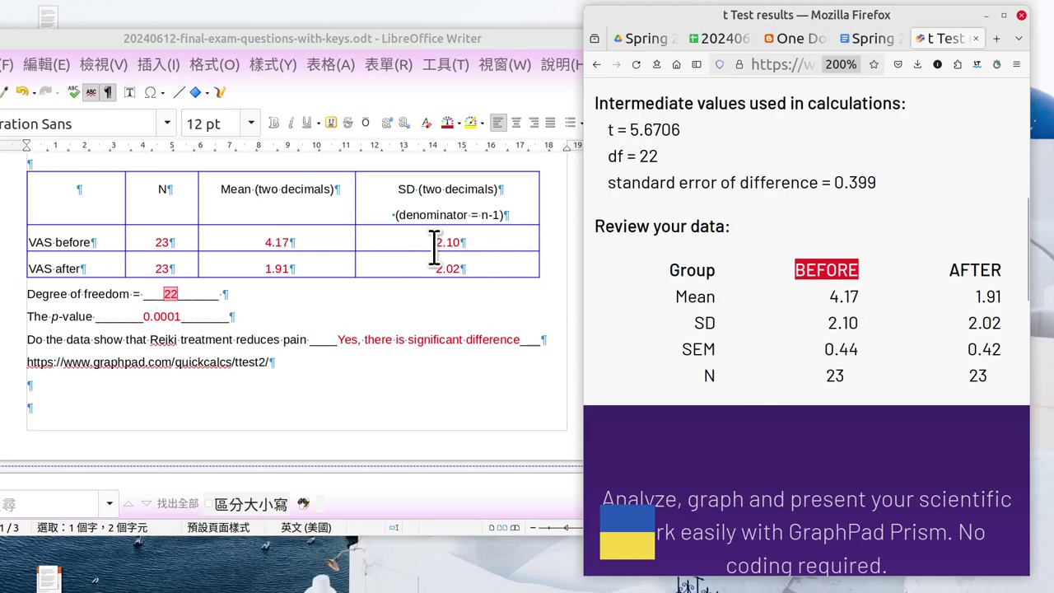
pyautogui.moveTo(435, 245); pyautogui.dragTo(471, 247)
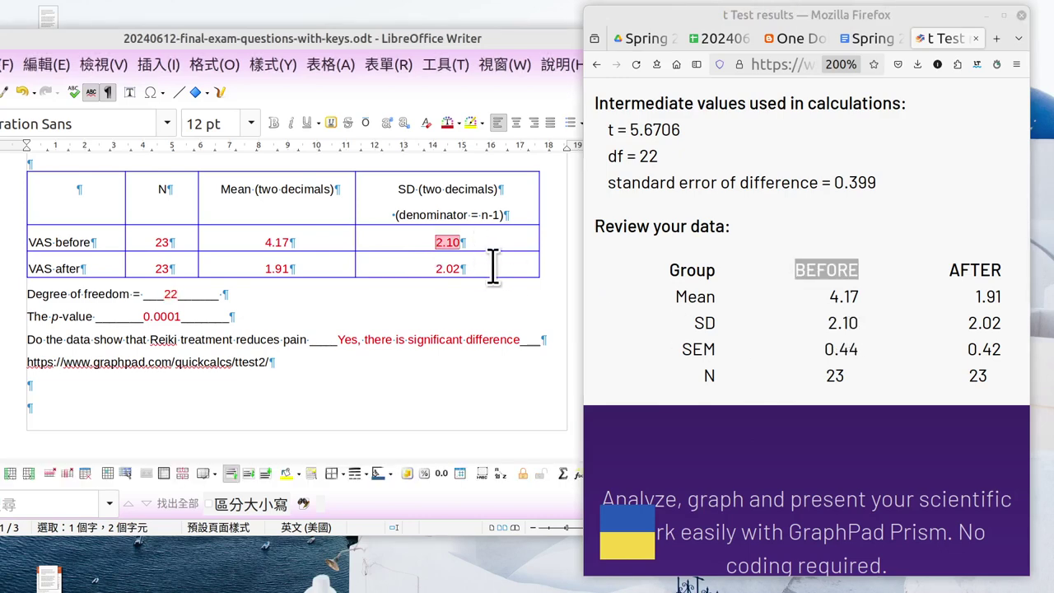
pyautogui.moveTo(826, 378); pyautogui.dragTo(850, 377)
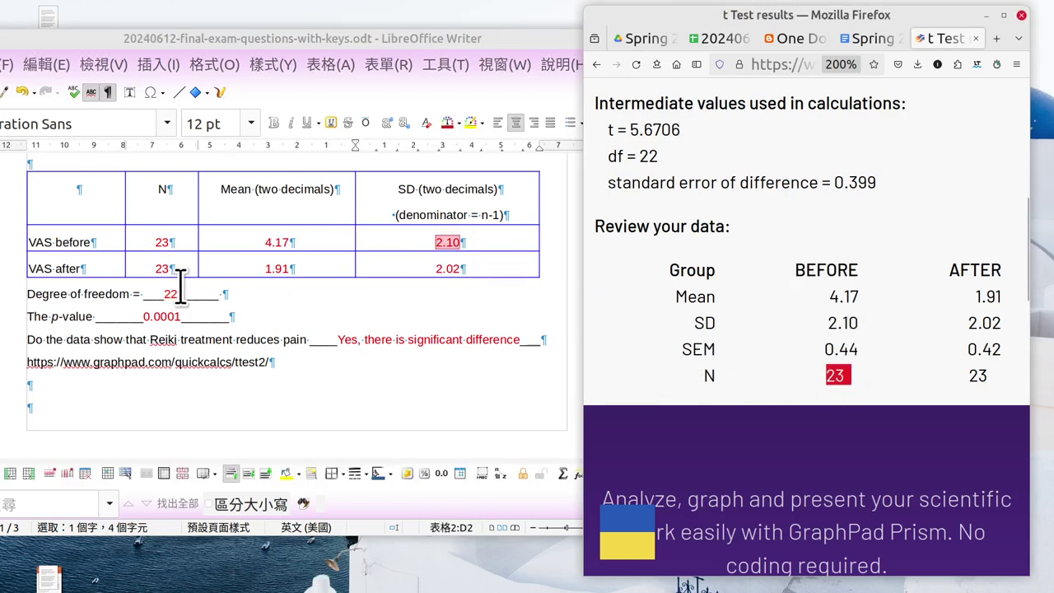
pyautogui.click(176, 242)
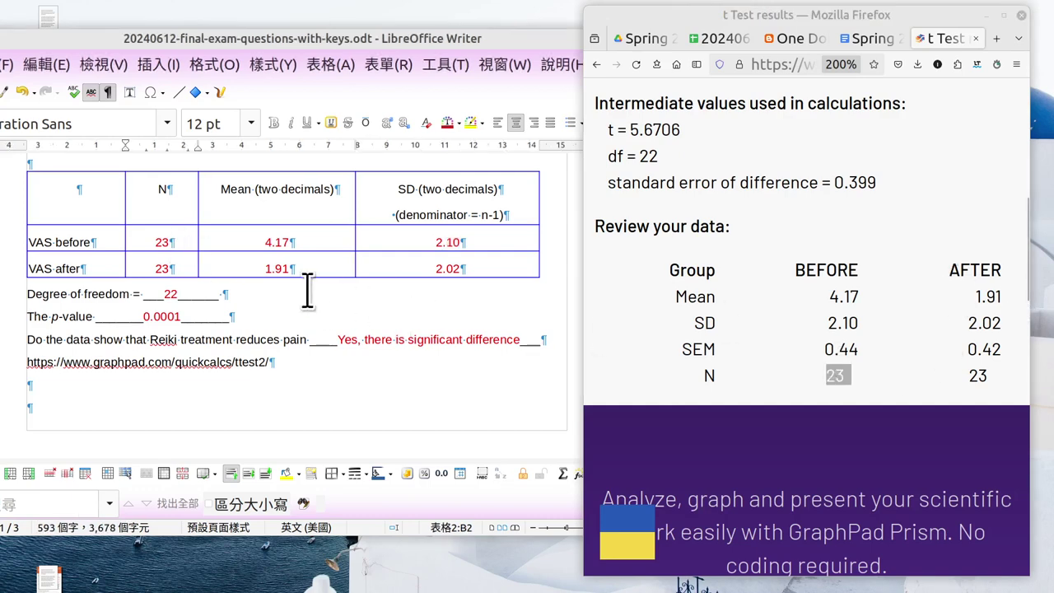
pyautogui.moveTo(257, 269); pyautogui.dragTo(293, 269)
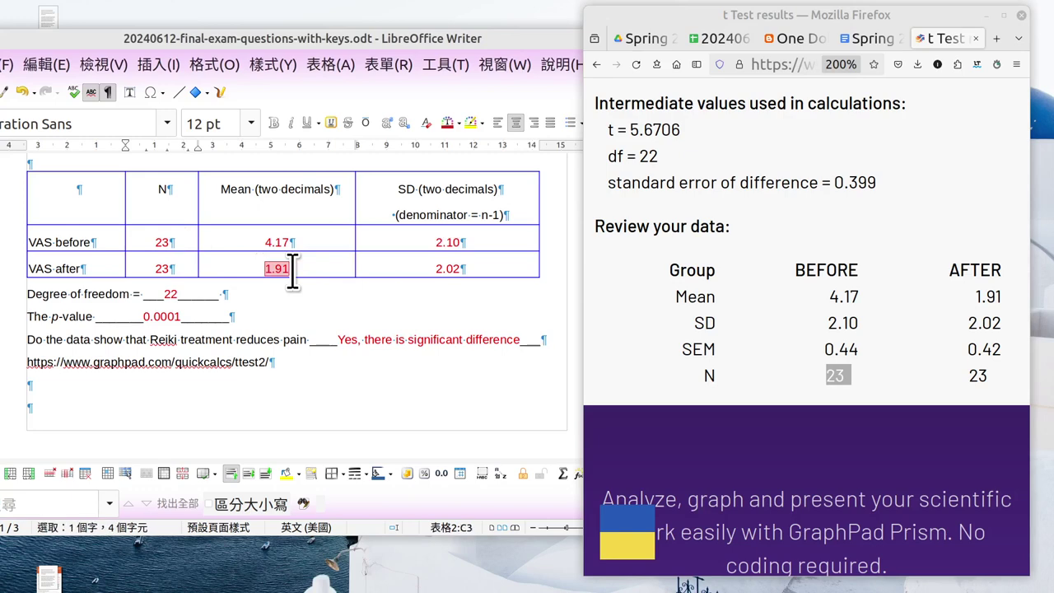
pyautogui.moveTo(966, 323); pyautogui.dragTo(1005, 323)
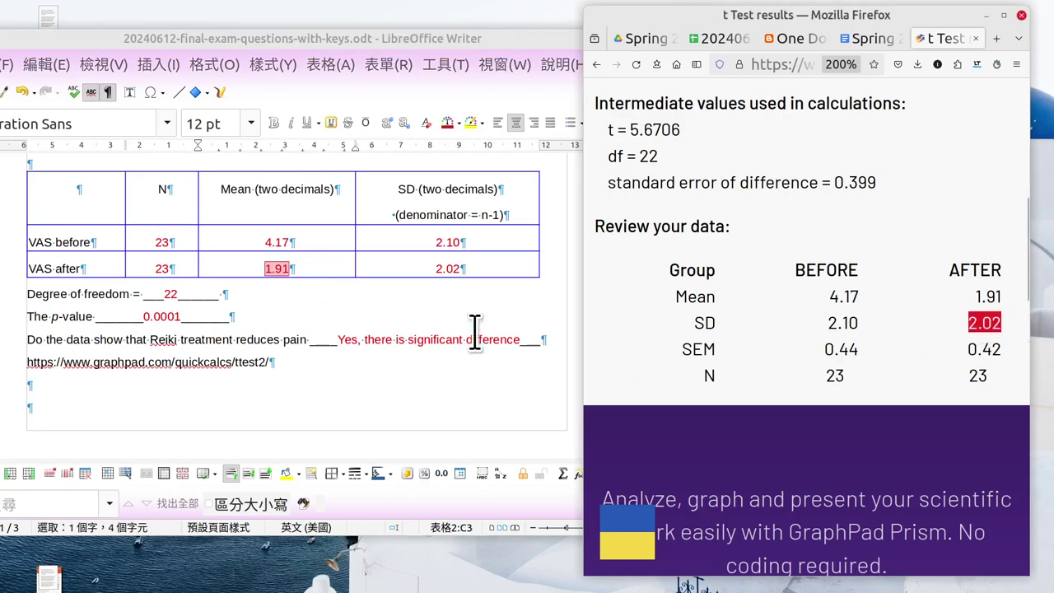
pyautogui.doubleClick(462, 269)
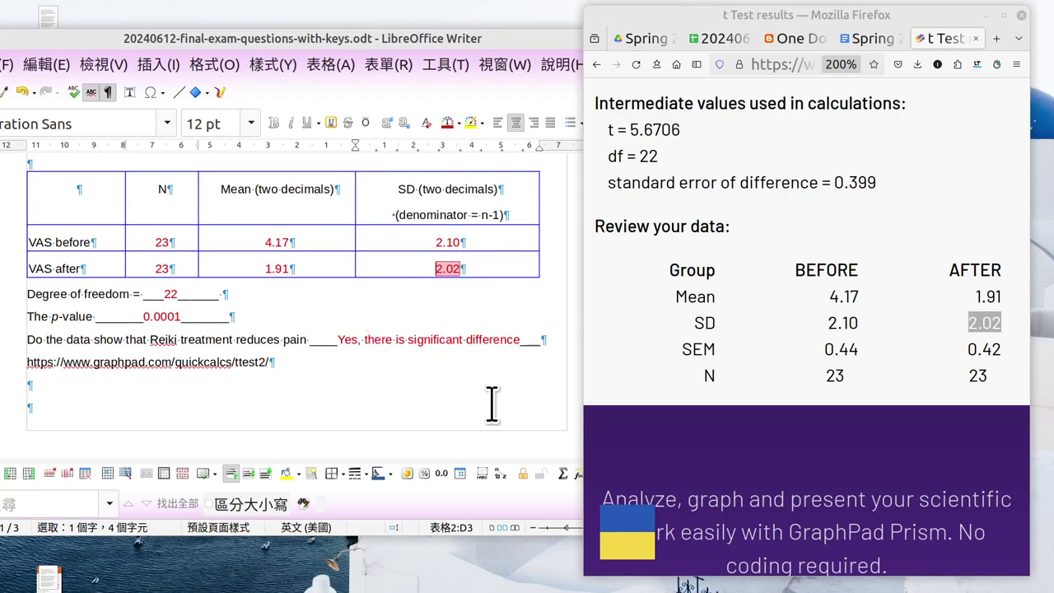
pyautogui.scroll(1, 481, 404)
pyautogui.scroll(2, 478, 403)
pyautogui.scroll(2, 477, 403)
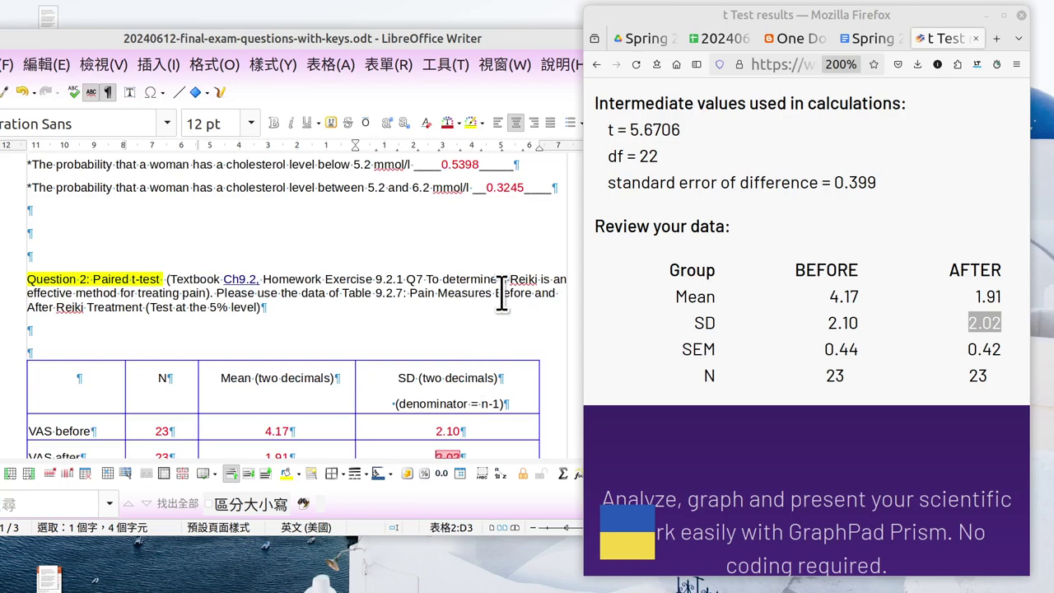
pyautogui.moveTo(506, 275); pyautogui.dragTo(537, 272)
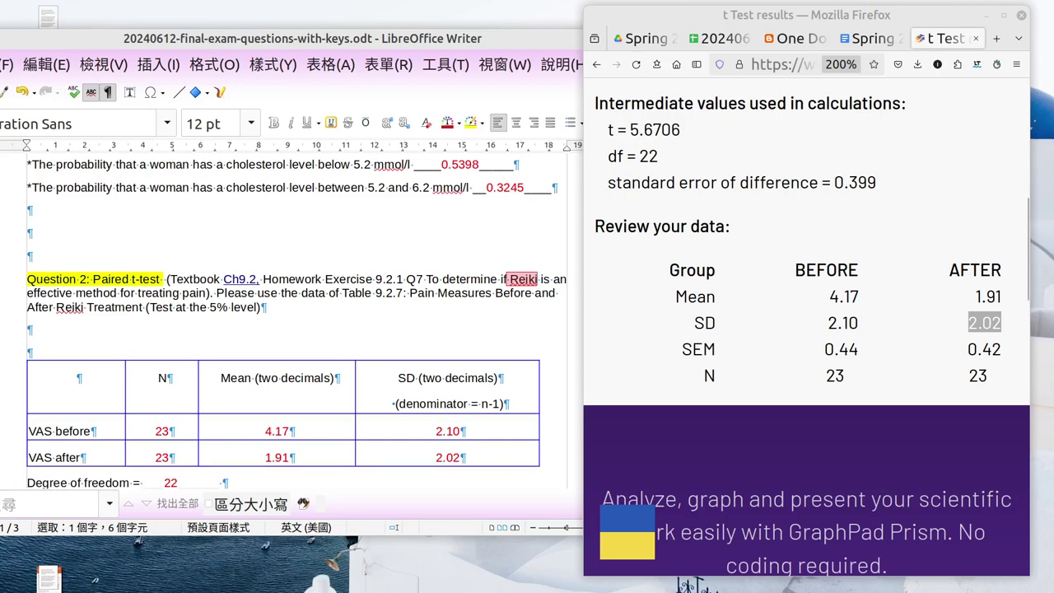
pyautogui.hotkey('alt', 'Tab')
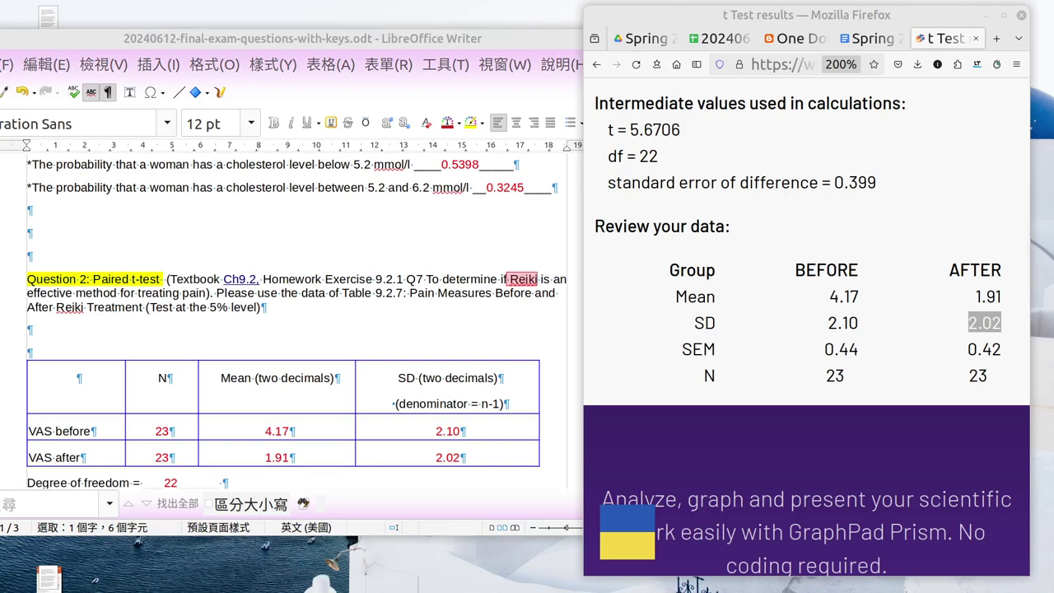